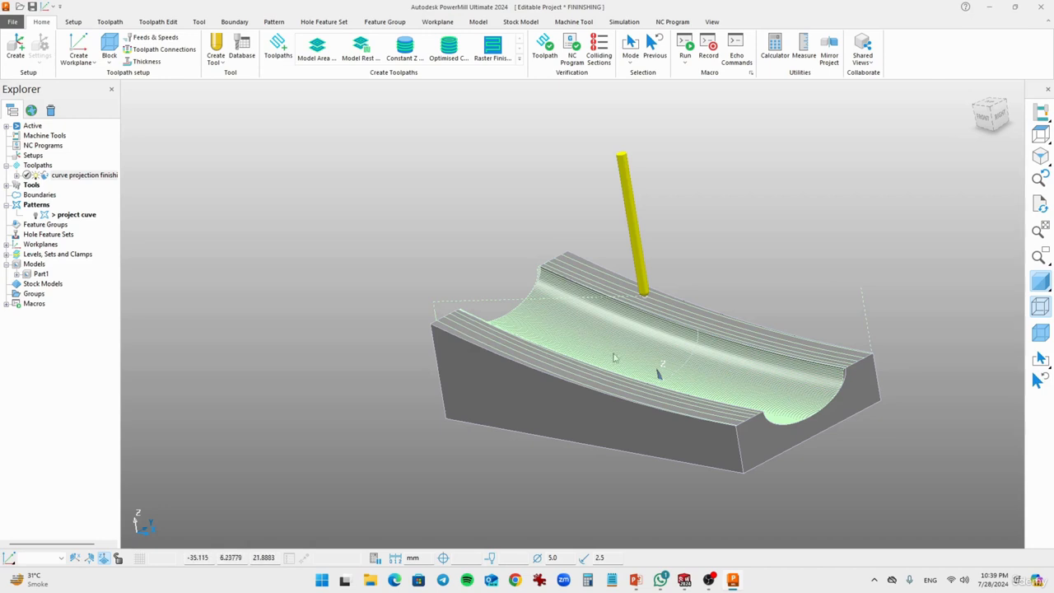
# Step: Activate the curve projection finishing toolpath and leave only the project cuve pattern drawn on the model
pyautogui.moveTo(585, 338); pyautogui.dragTo(463, 249, button='middle')
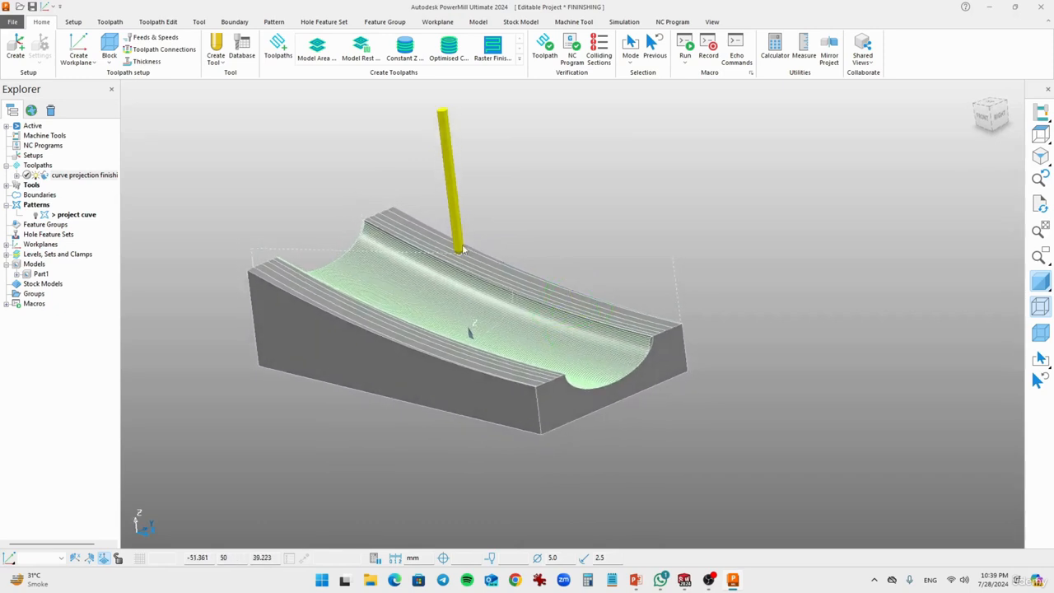
pyautogui.rightClick(70, 175)
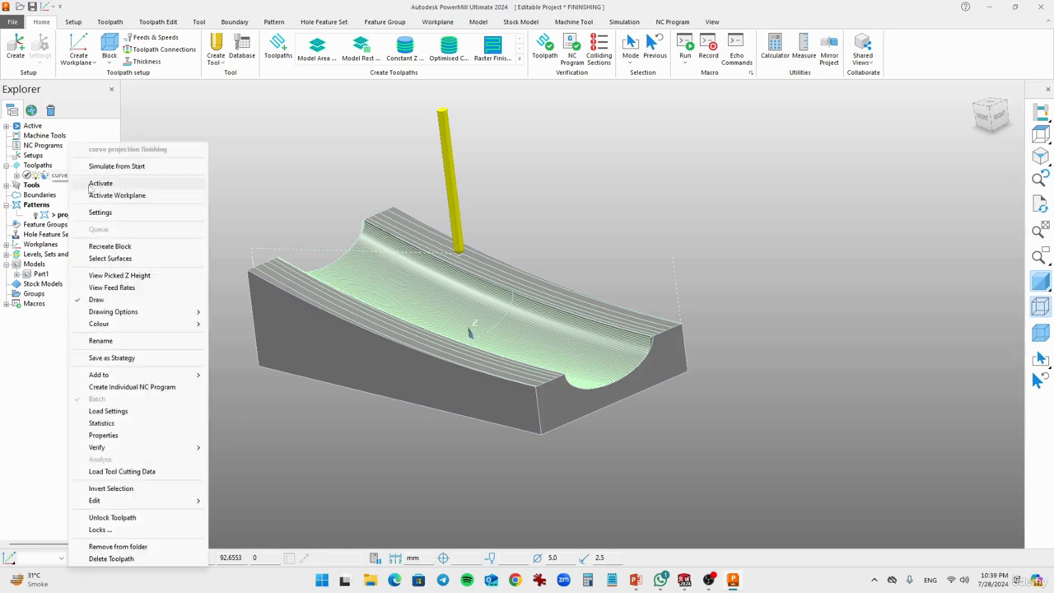
pyautogui.click(99, 183)
pyautogui.moveTo(387, 325); pyautogui.dragTo(418, 286, button='middle')
pyautogui.click(36, 215)
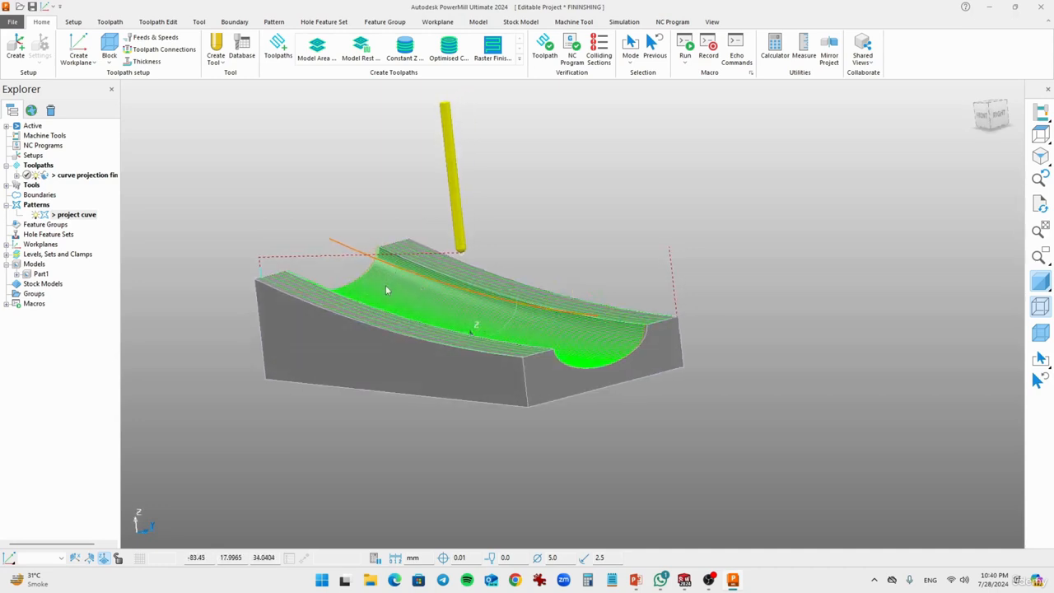
pyautogui.moveTo(480, 228)
pyautogui.mouseDown(button='middle')
pyautogui.moveTo(527, 229)
pyautogui.moveTo(524, 241)
pyautogui.mouseUp(button='middle')
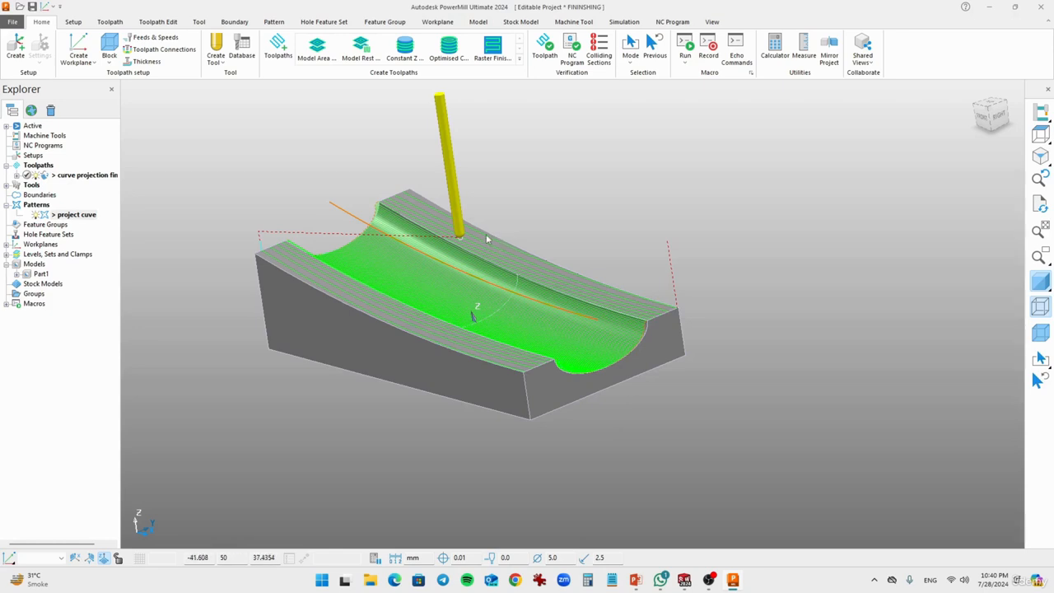
pyautogui.click(37, 176)
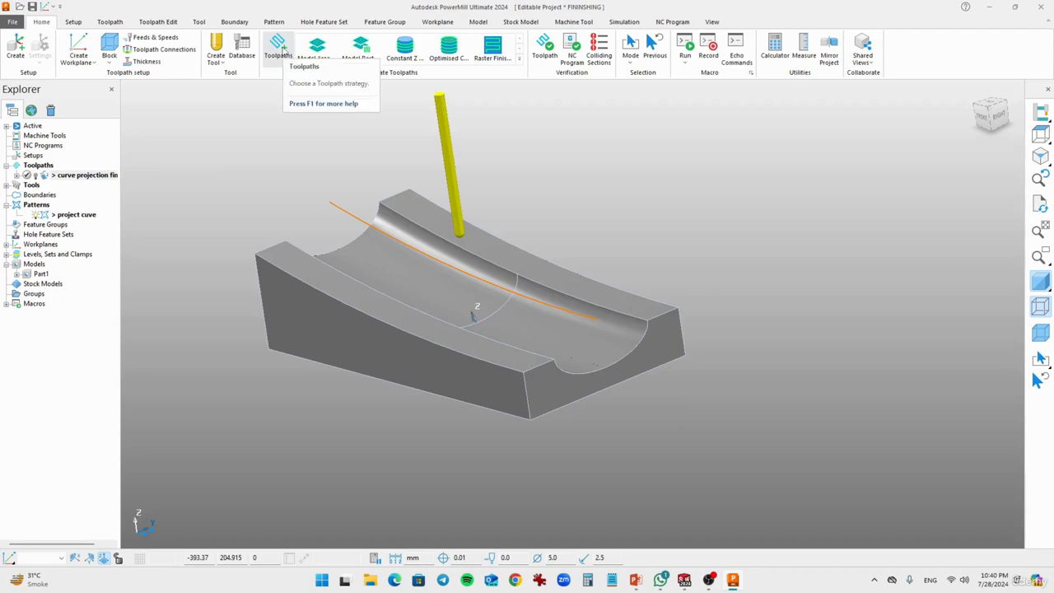
# Step: Create a new toolpath using the Projection Line Finishing strategy from the Finishing category
pyautogui.click(280, 49)
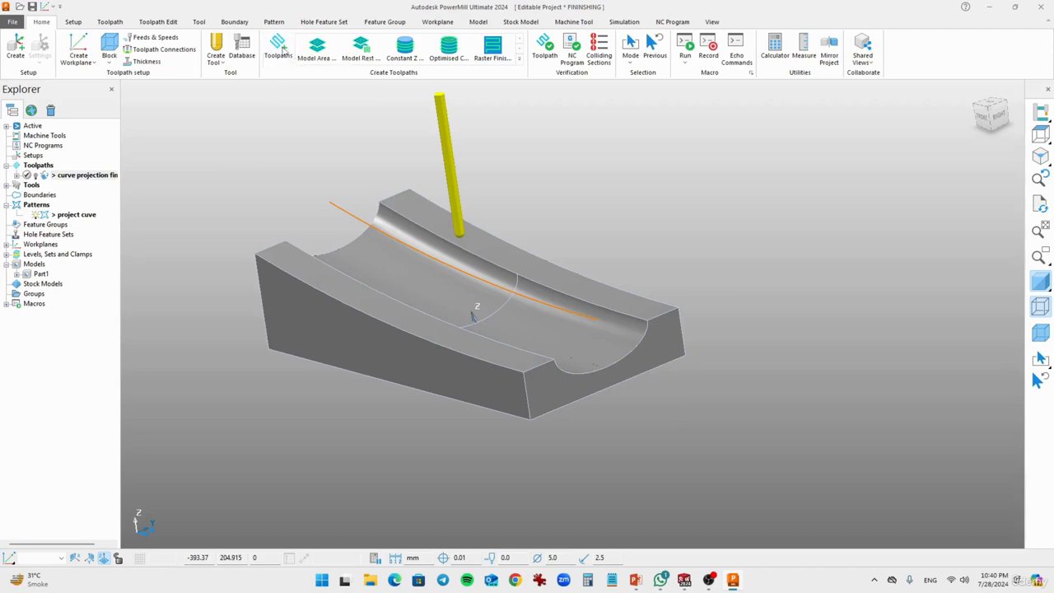
pyautogui.click(101, 175)
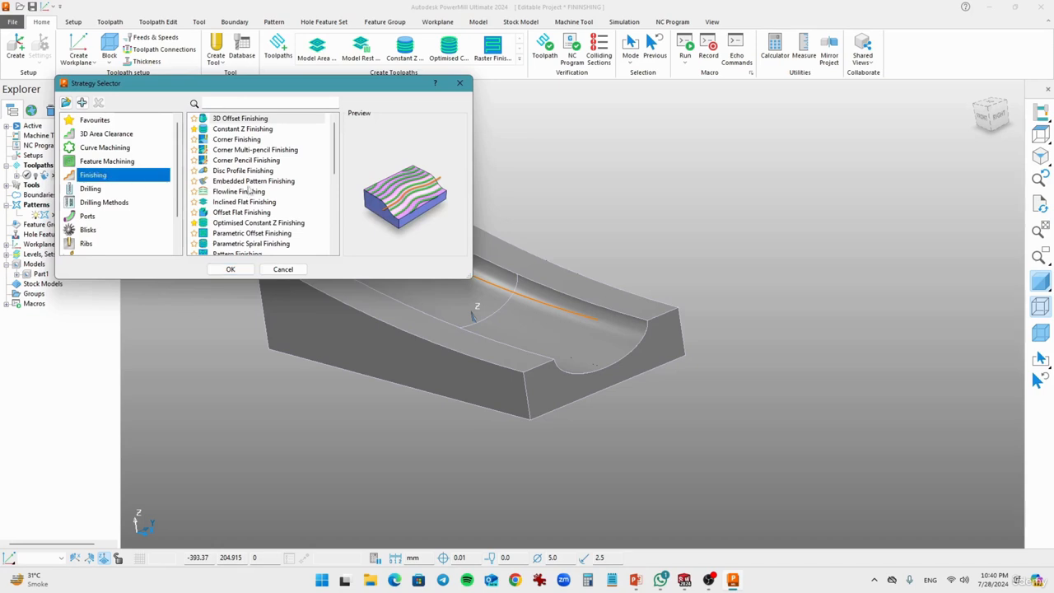
pyautogui.scroll(-3, 280, 191)
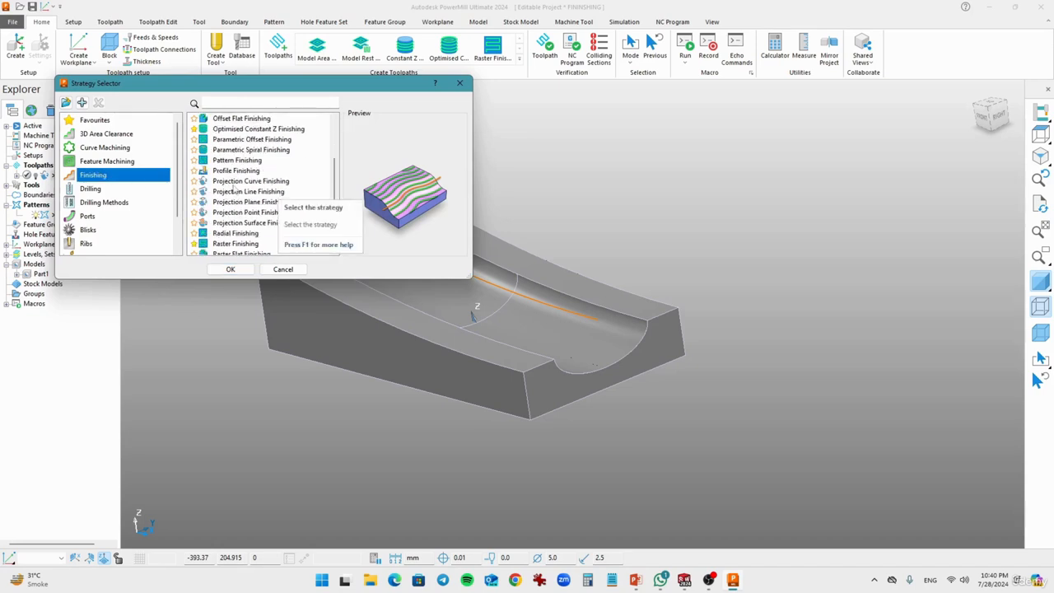
pyautogui.click(282, 192)
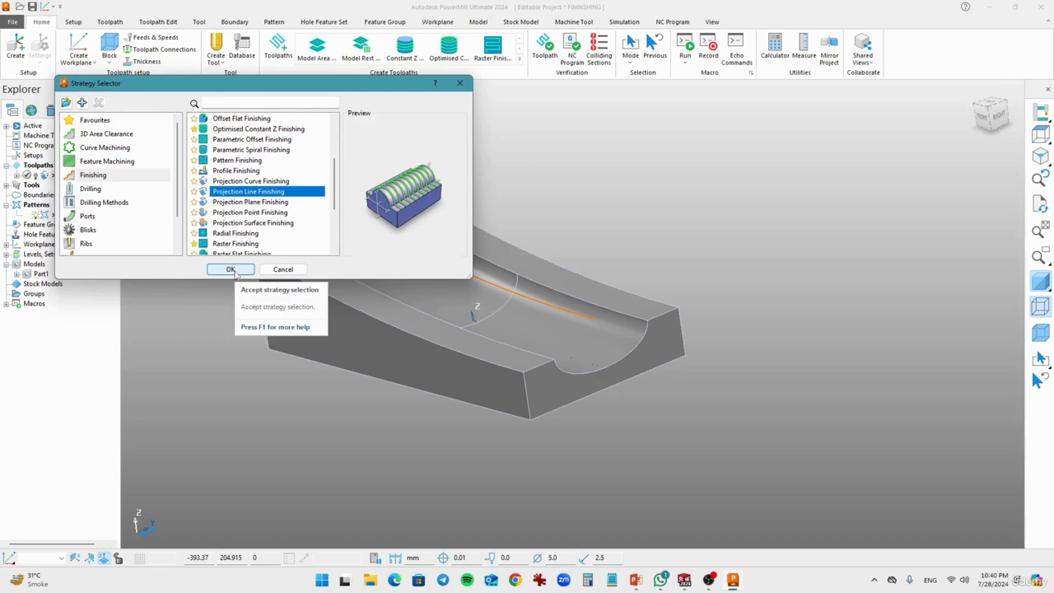
pyautogui.click(232, 270)
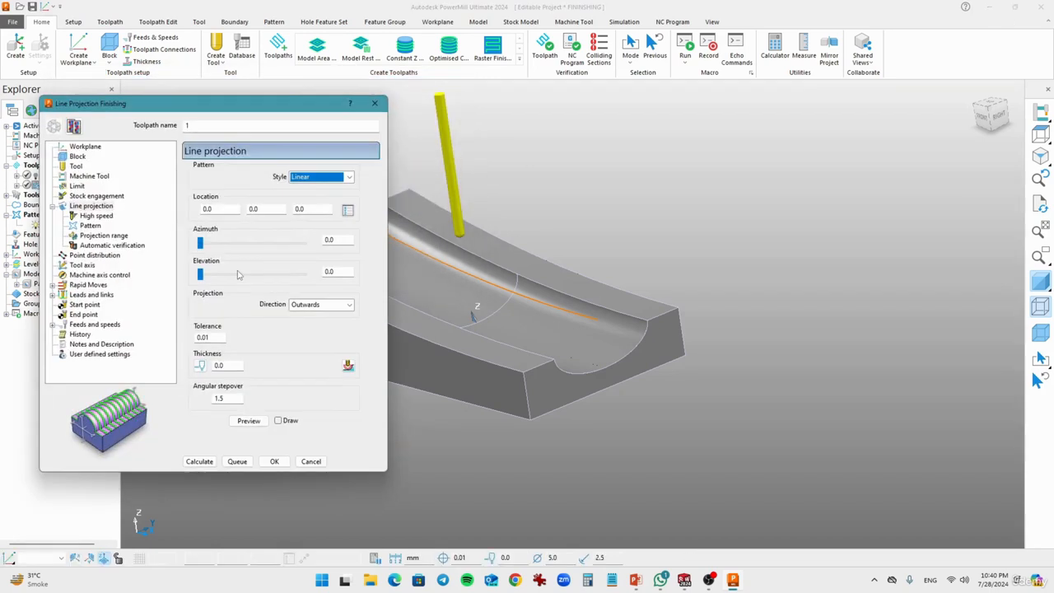
# Step: Name the toolpath LINE PROJECTION FINISHING
pyautogui.moveTo(209, 128); pyautogui.dragTo(109, 141)
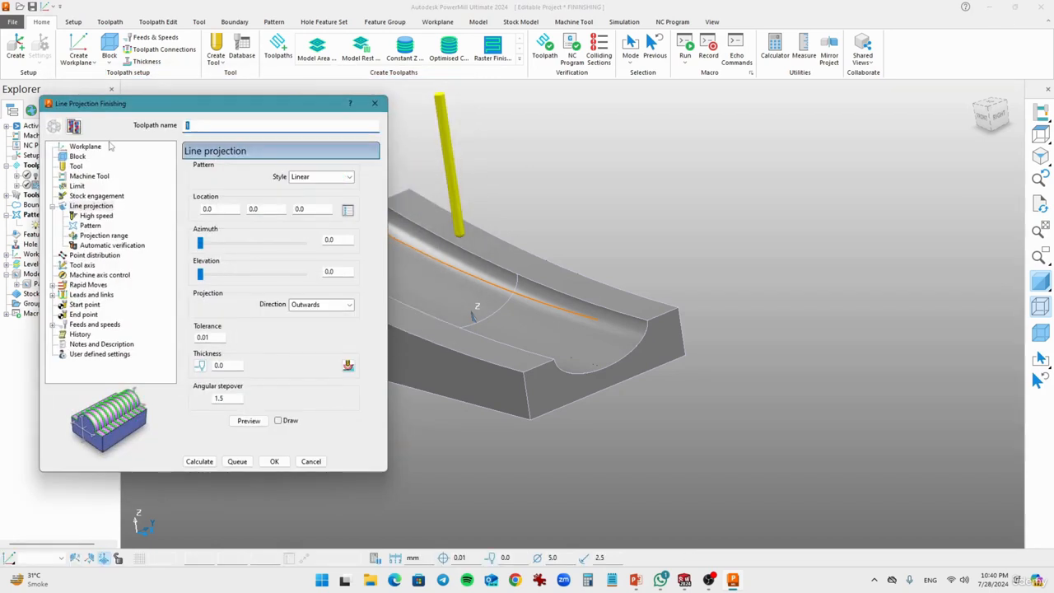
pyautogui.write('LOINE')
pyautogui.write('PROJECTION FINISHING')
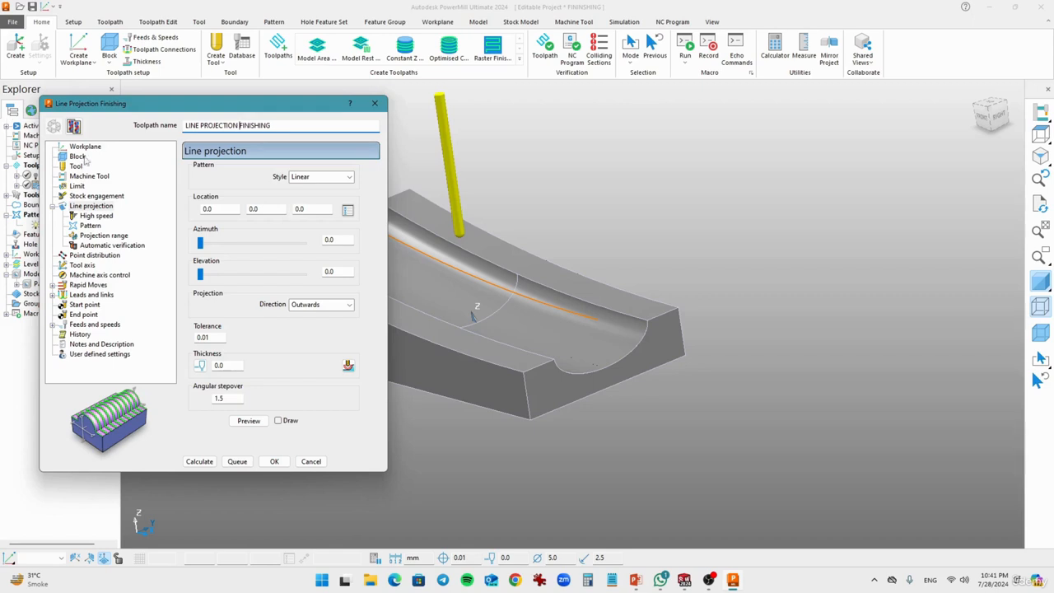
# Step: Calculate the toolpath's box block from the model and display it
pyautogui.click(78, 156)
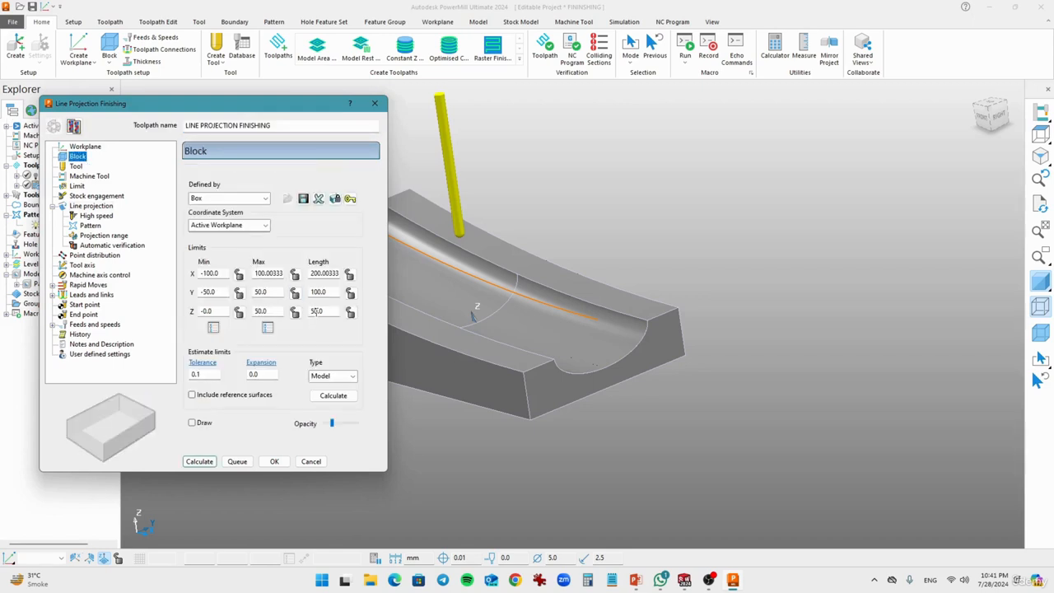
pyautogui.click(1041, 333)
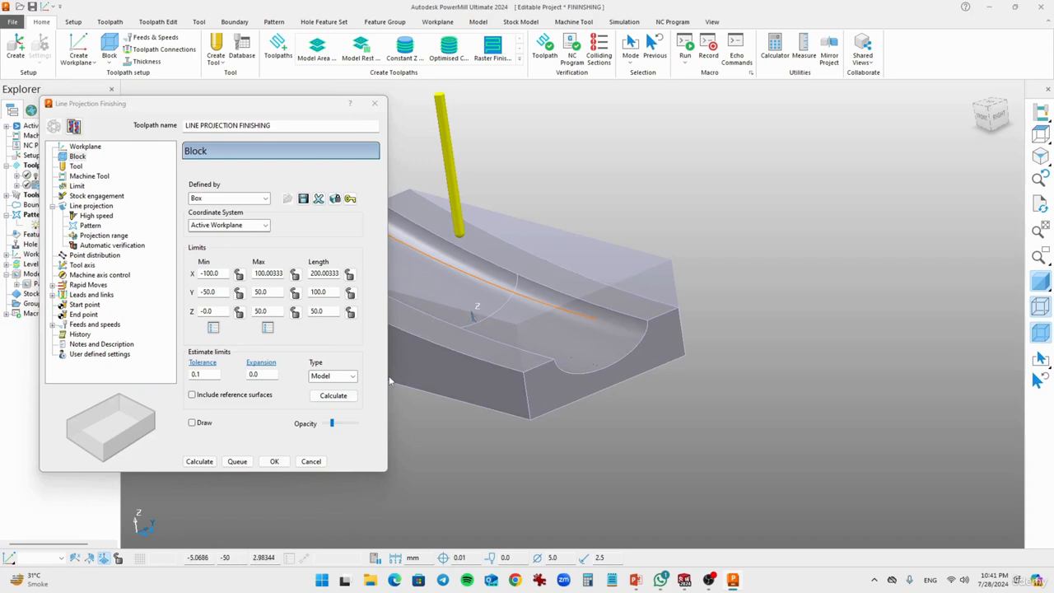
pyautogui.click(192, 423)
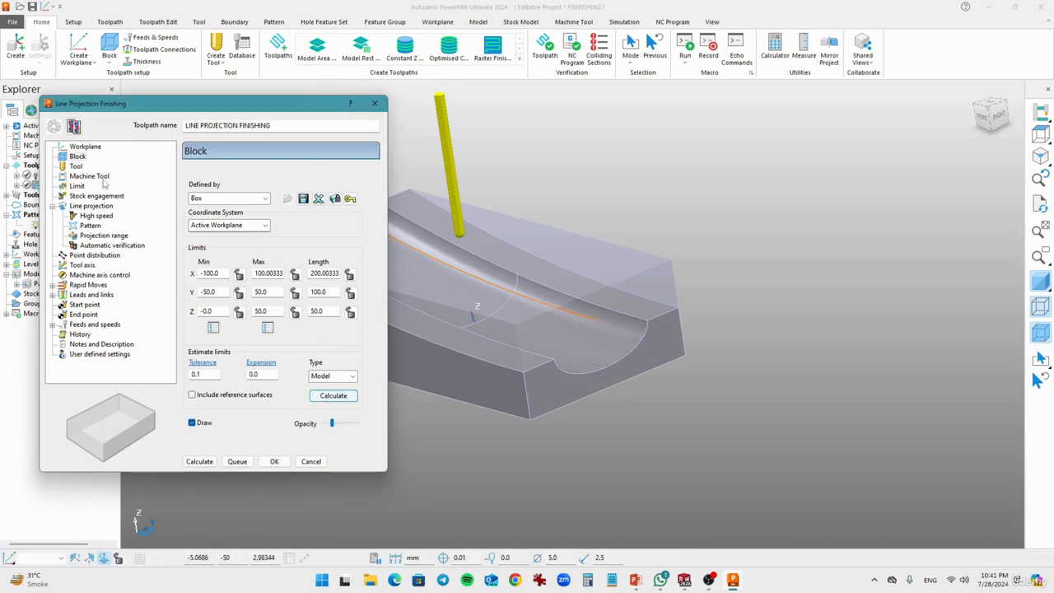
# Step: Check the 5mm BN ball nosed tool and review the line projection pattern styles, keeping Linear
pyautogui.click(76, 167)
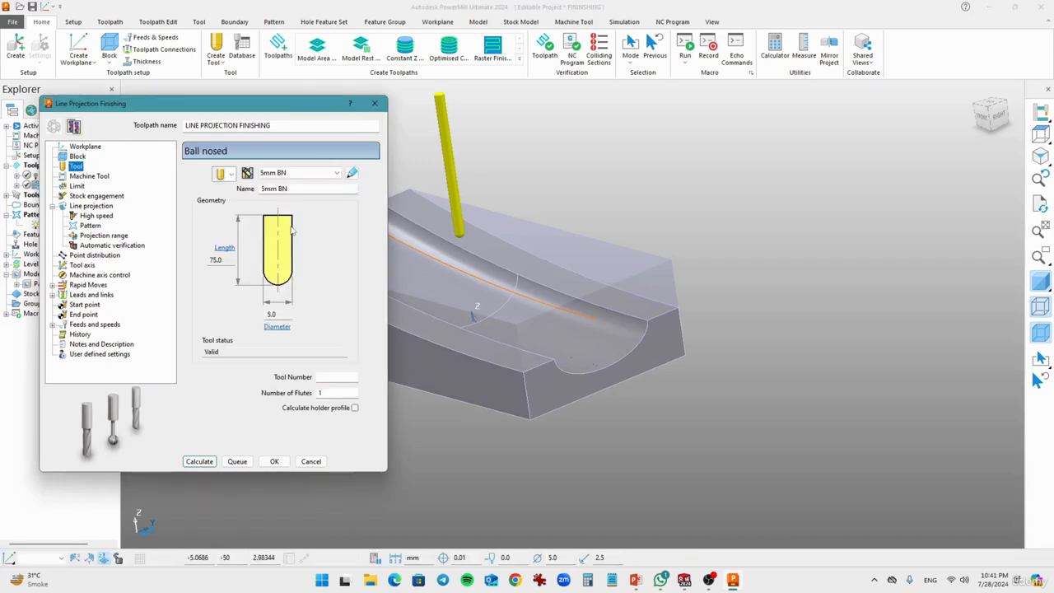
pyautogui.moveTo(297, 190); pyautogui.dragTo(234, 190)
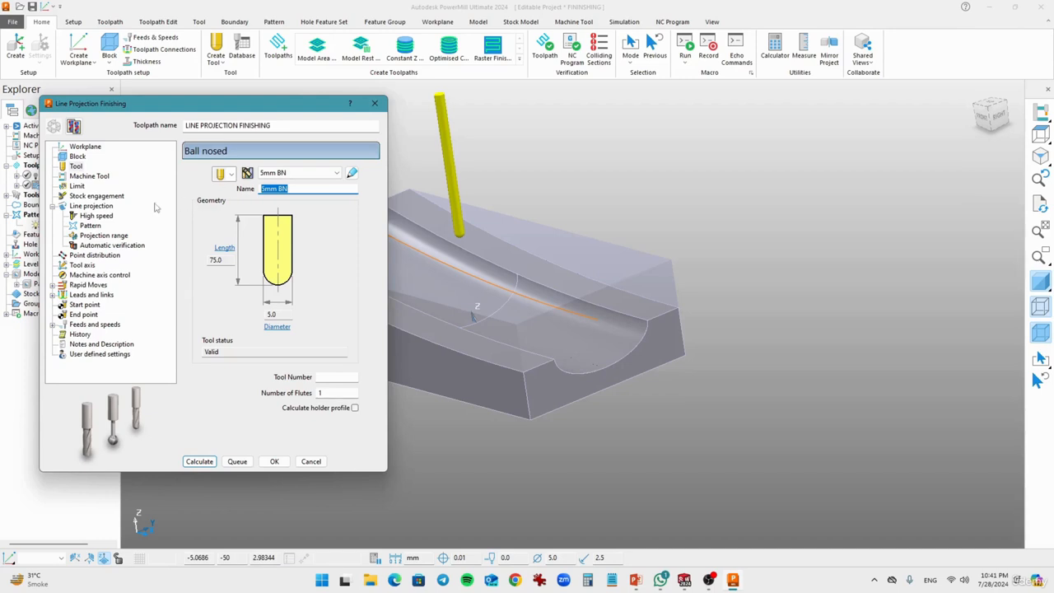
pyautogui.click(92, 206)
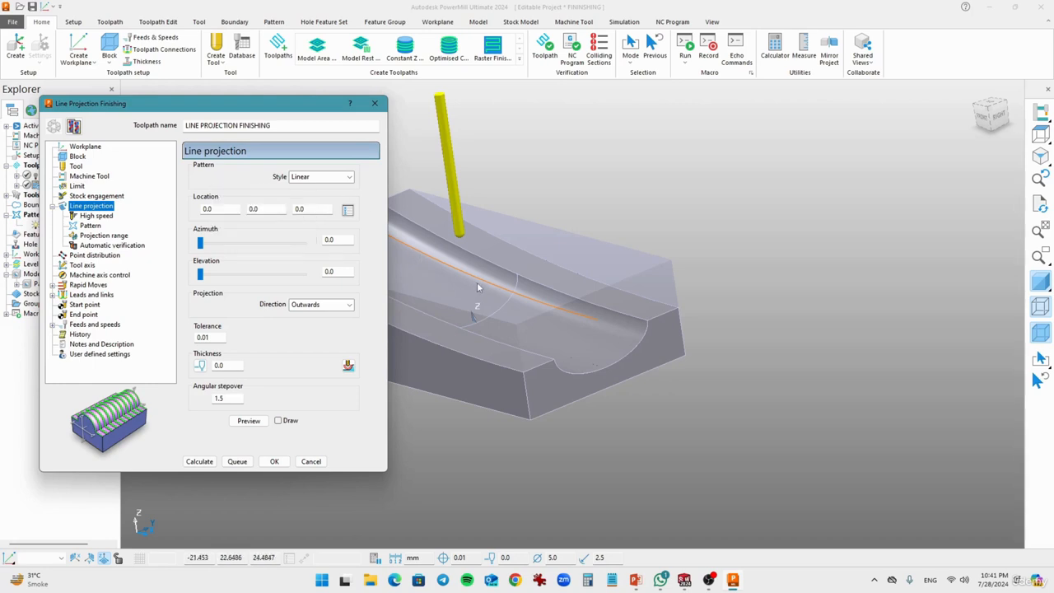
pyautogui.moveTo(466, 278); pyautogui.dragTo(579, 274, button='middle')
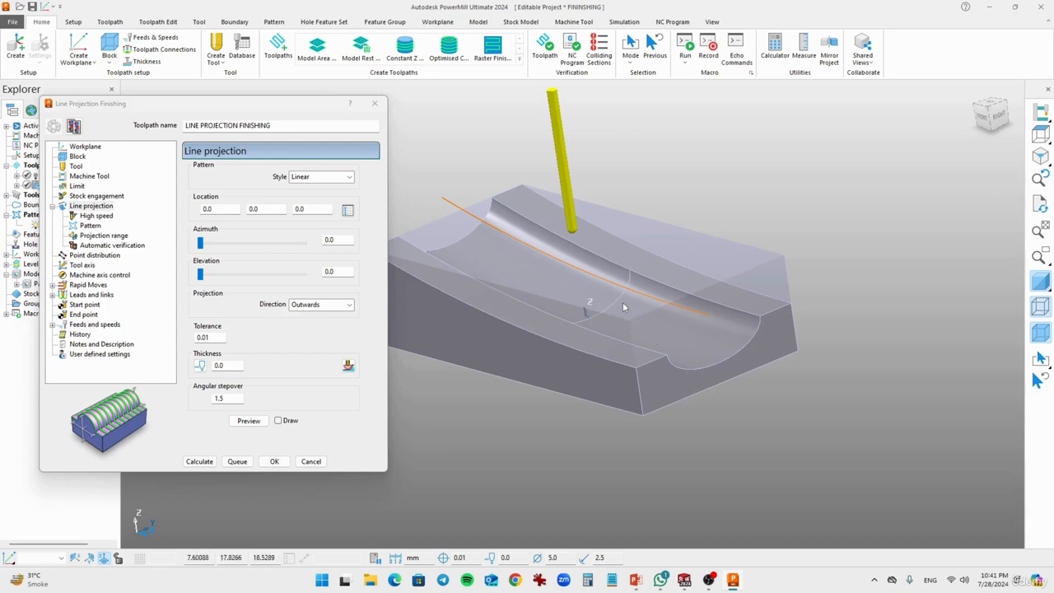
pyautogui.moveTo(623, 304); pyautogui.dragTo(509, 296, button='middle')
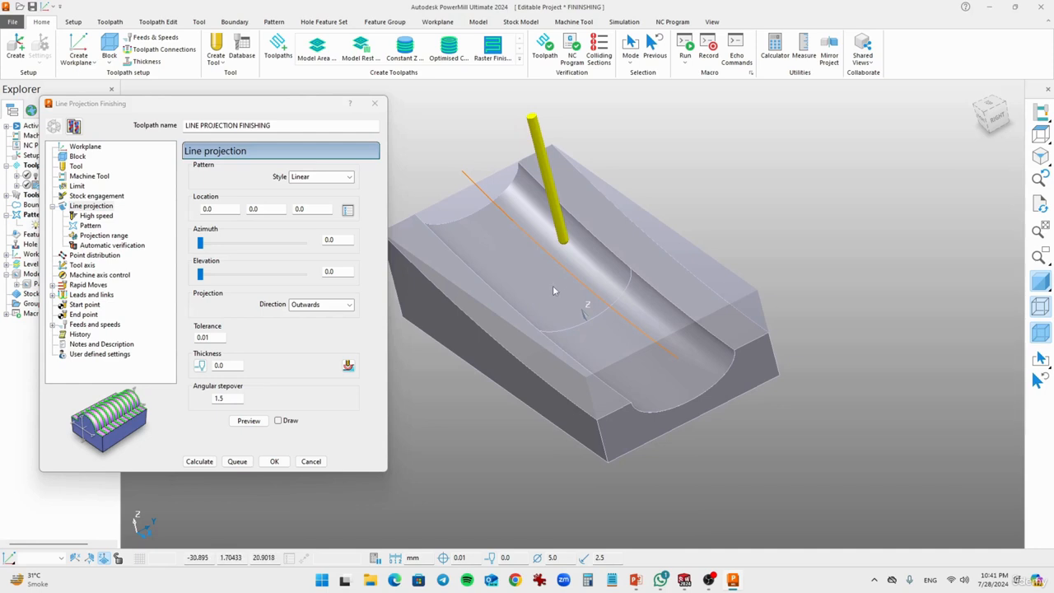
pyautogui.click(320, 179)
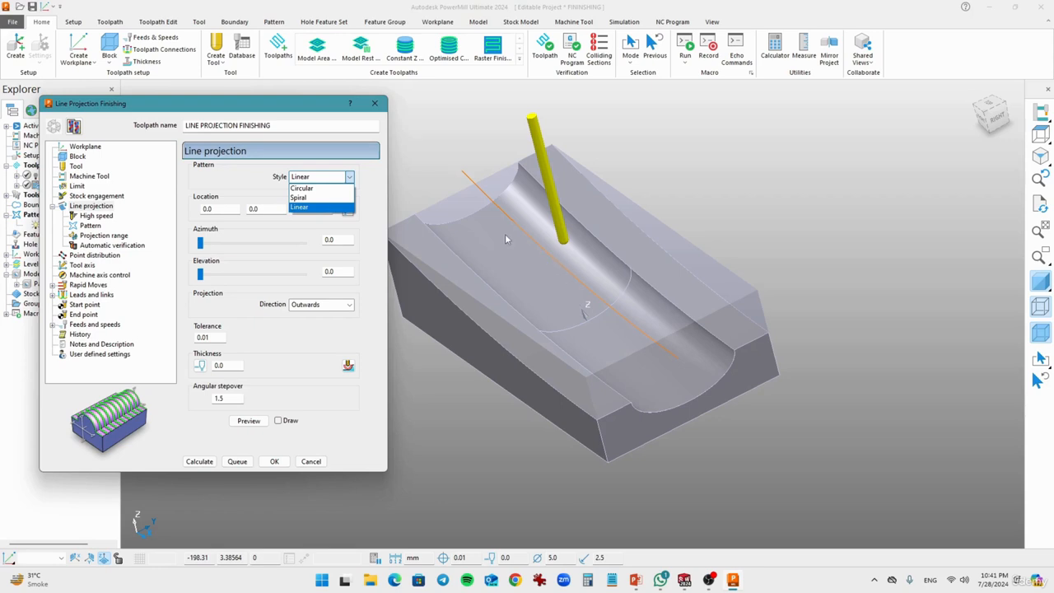
pyautogui.click(231, 183)
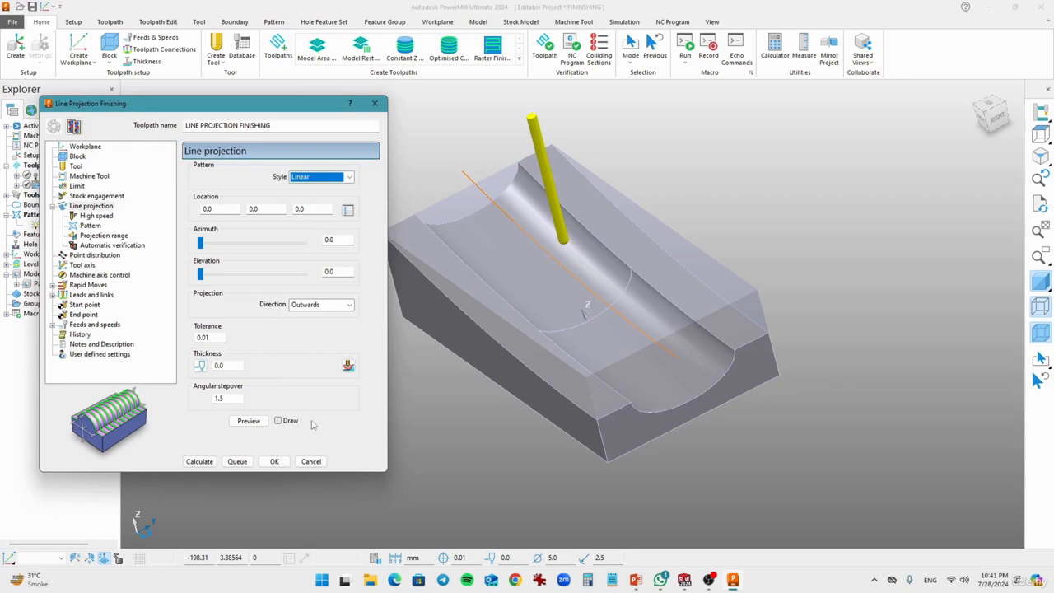
# Step: Hide the block and draw a preview of the linear projection pattern over the model
pyautogui.click(1047, 336)
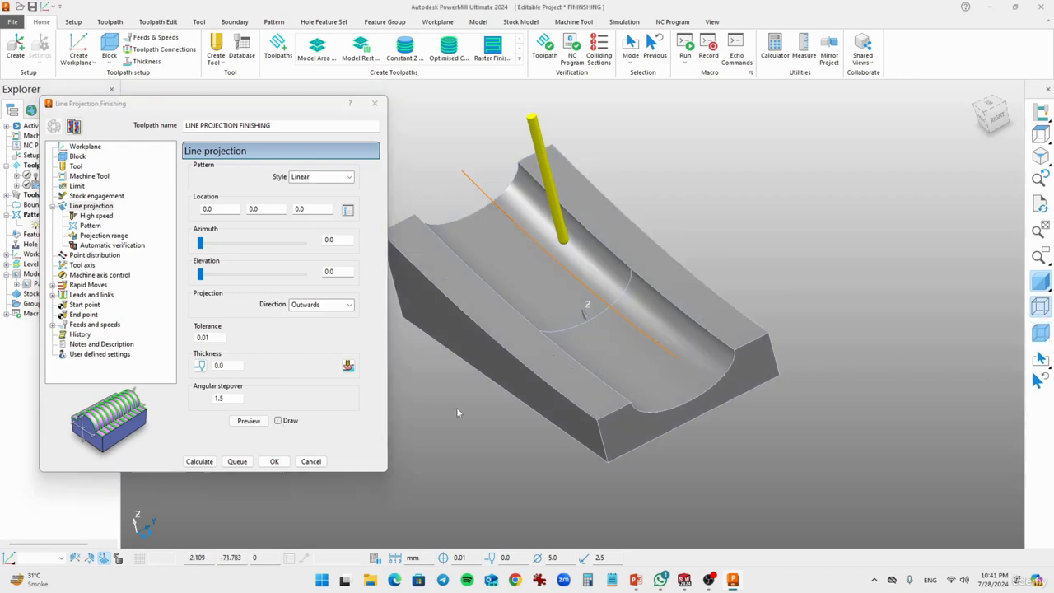
pyautogui.click(277, 421)
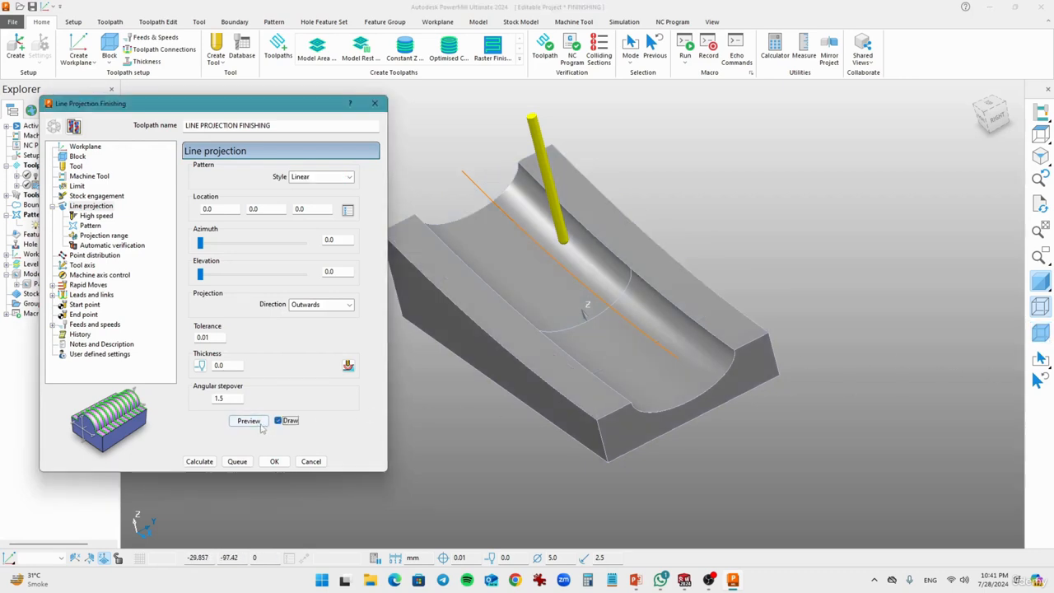
pyautogui.click(249, 421)
pyautogui.moveTo(591, 385); pyautogui.dragTo(786, 337, button='middle')
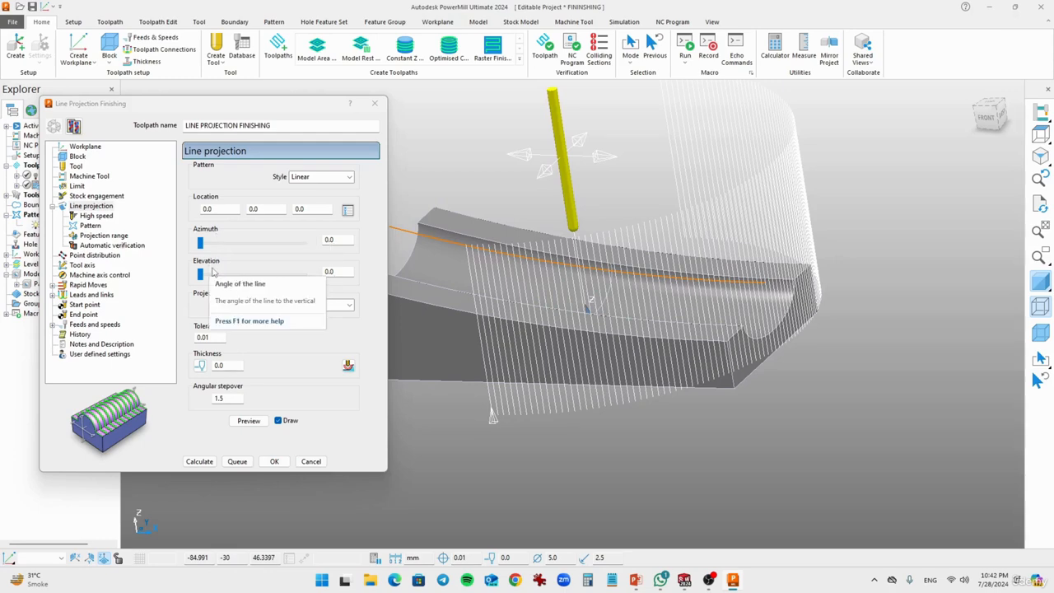
pyautogui.moveTo(527, 316); pyautogui.dragTo(568, 420, button='middle')
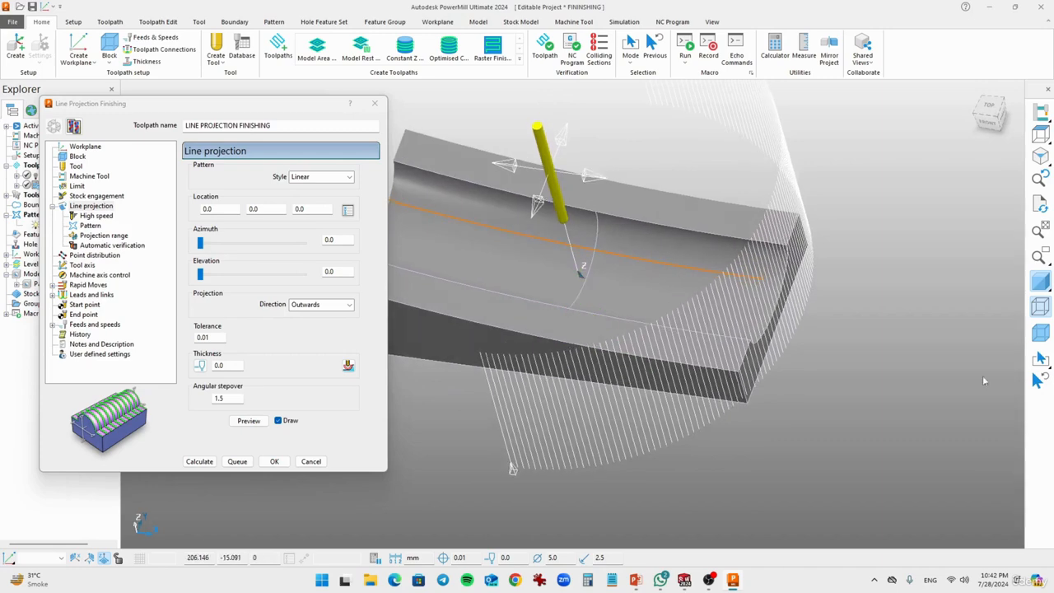
# Step: Turn off model shading and examine the previewed projection pattern around the tool and workplane from several angles
pyautogui.click(1040, 281)
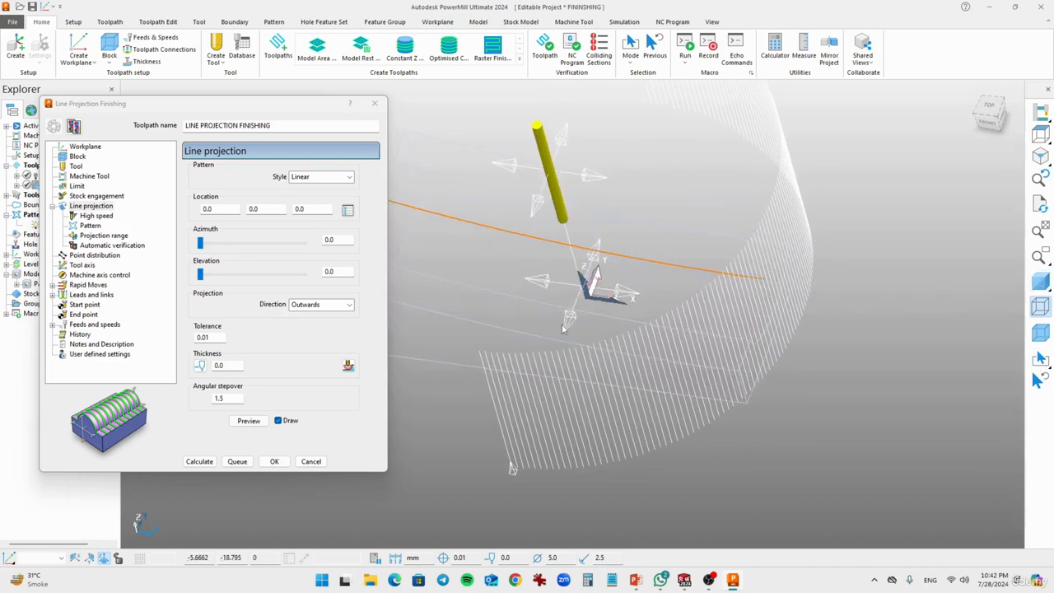
pyautogui.moveTo(562, 328); pyautogui.dragTo(634, 265, button='middle')
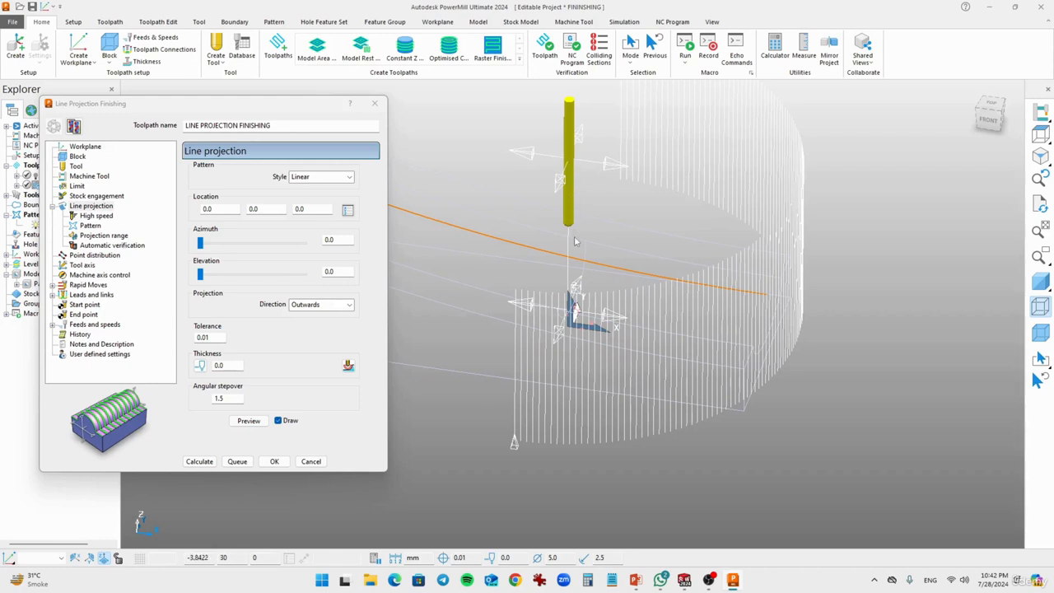
pyautogui.moveTo(576, 240); pyautogui.dragTo(560, 221, button='middle')
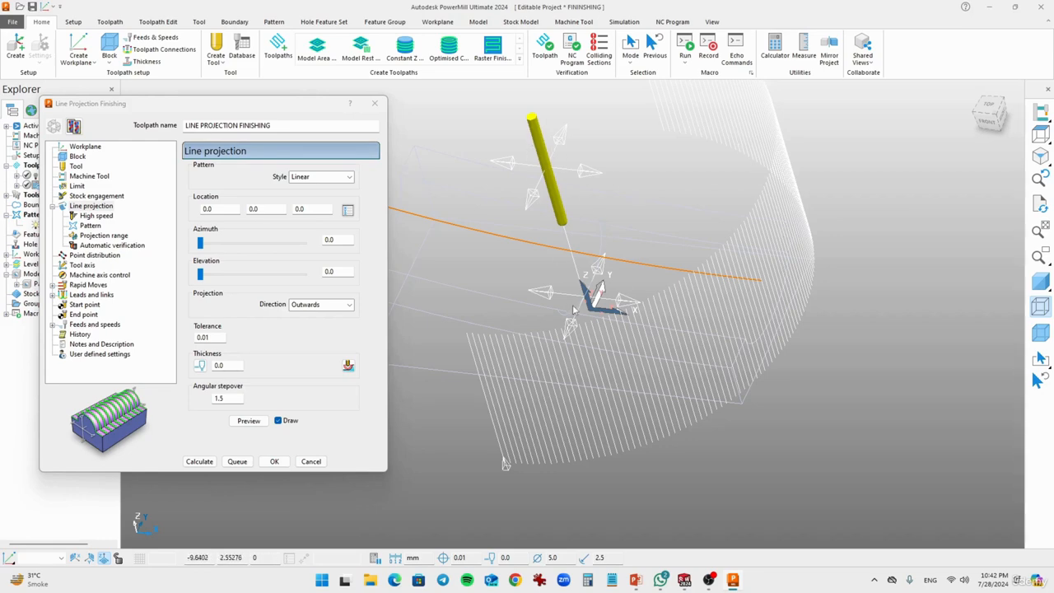
pyautogui.moveTo(590, 344); pyautogui.dragTo(671, 282, button='middle')
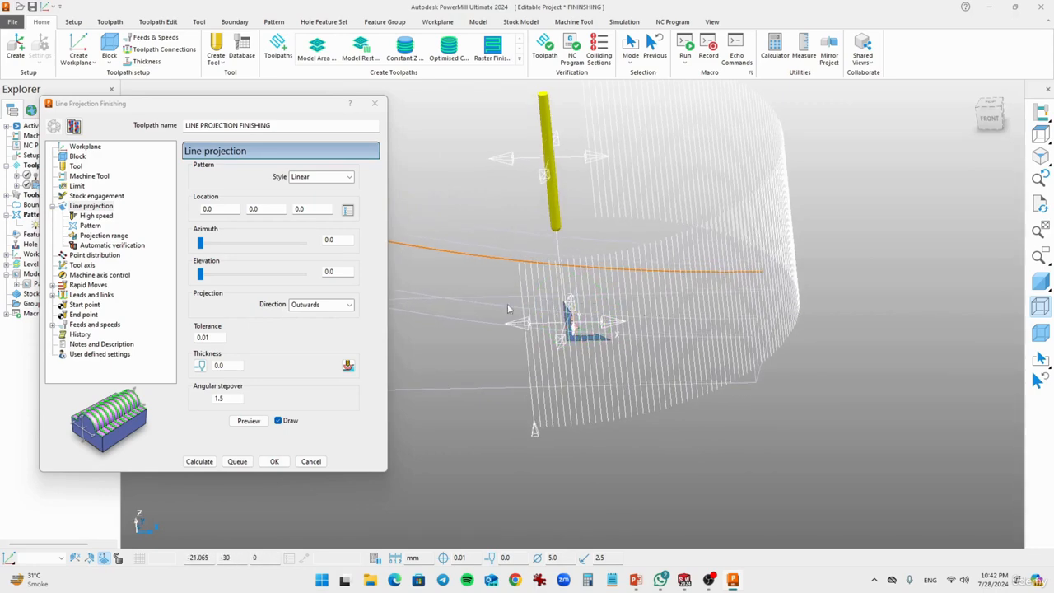
pyautogui.moveTo(508, 309); pyautogui.dragTo(525, 216, button='middle')
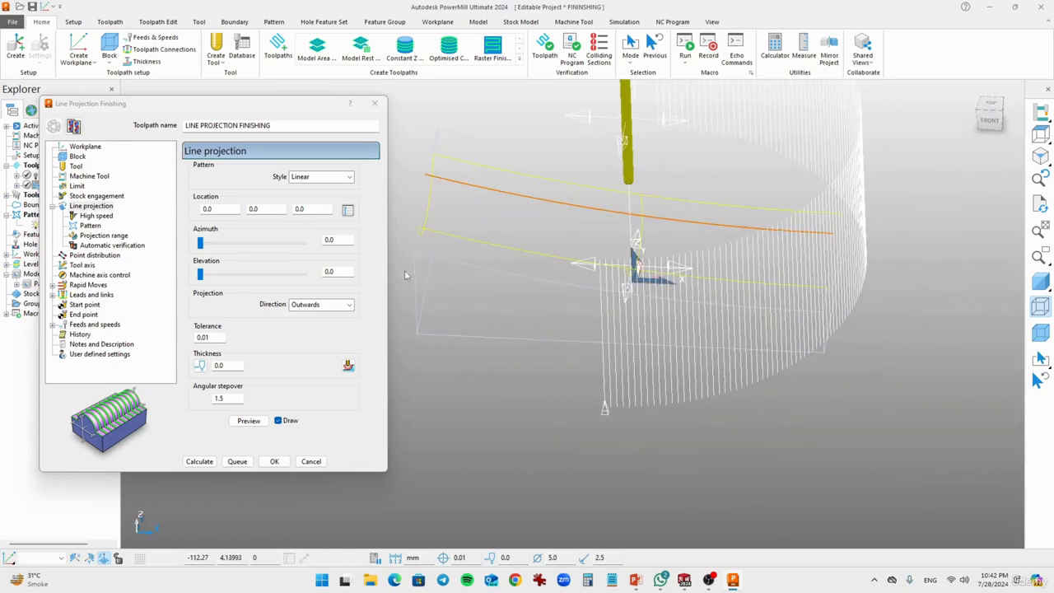
pyautogui.moveTo(514, 210); pyautogui.dragTo(506, 273, button='middle')
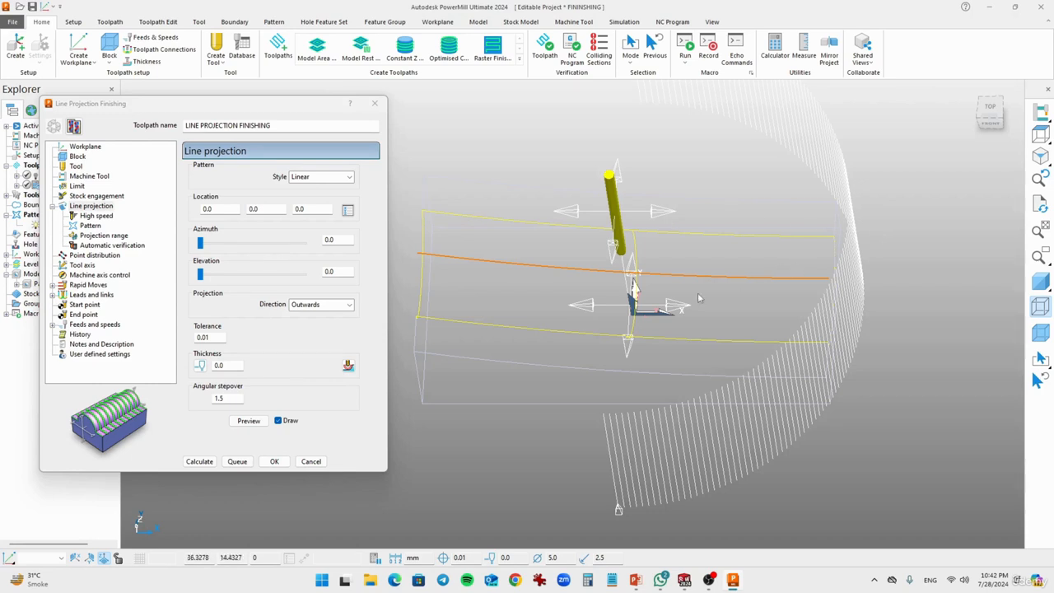
pyautogui.moveTo(607, 320); pyautogui.dragTo(624, 275, button='middle')
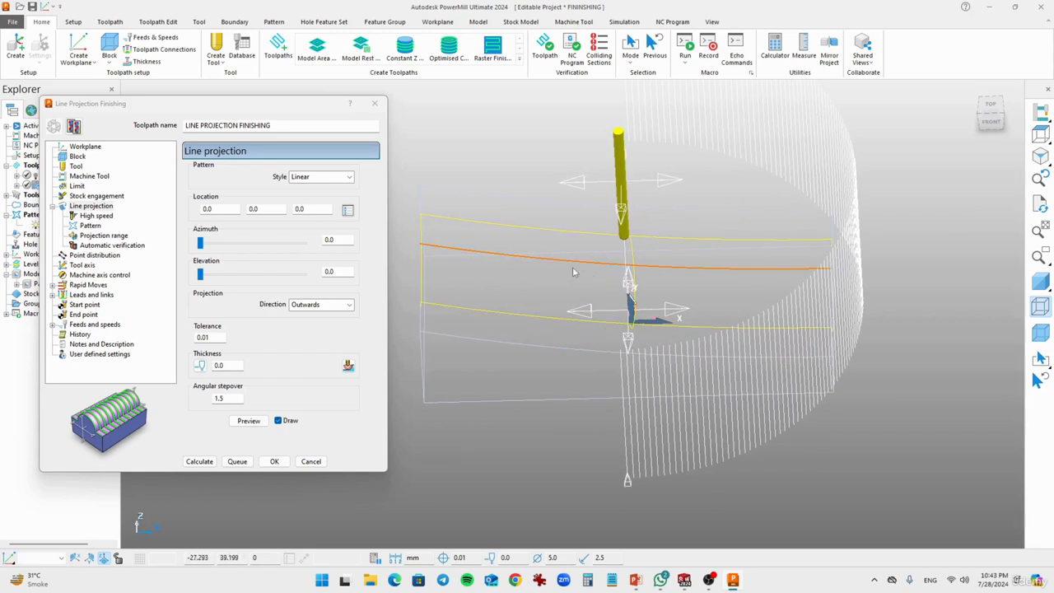
# Step: Pick the key-point at the end of the groove's lower edge as the line projection location
pyautogui.click(347, 215)
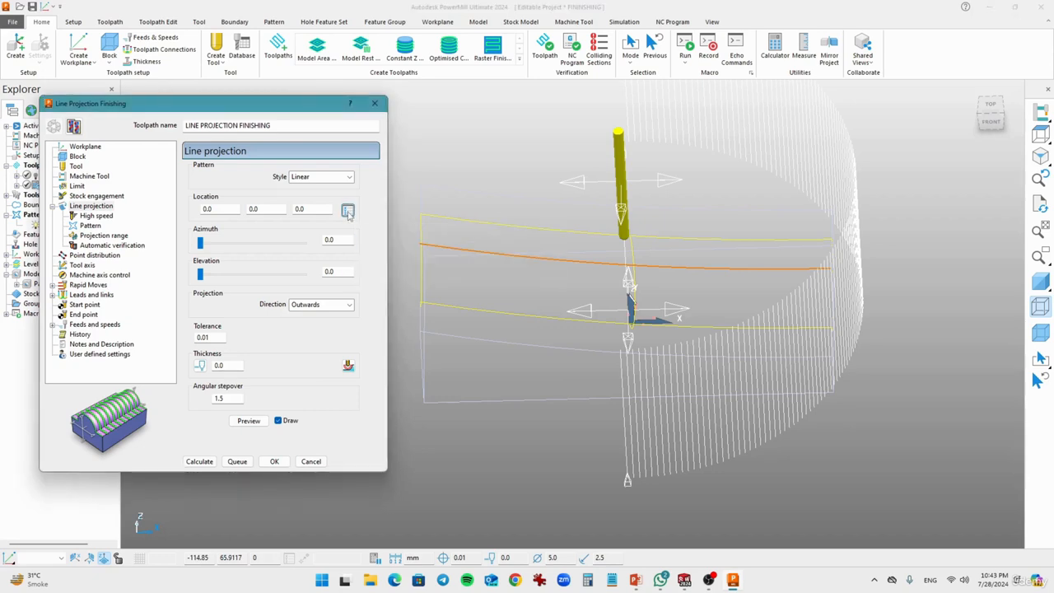
pyautogui.click(345, 210)
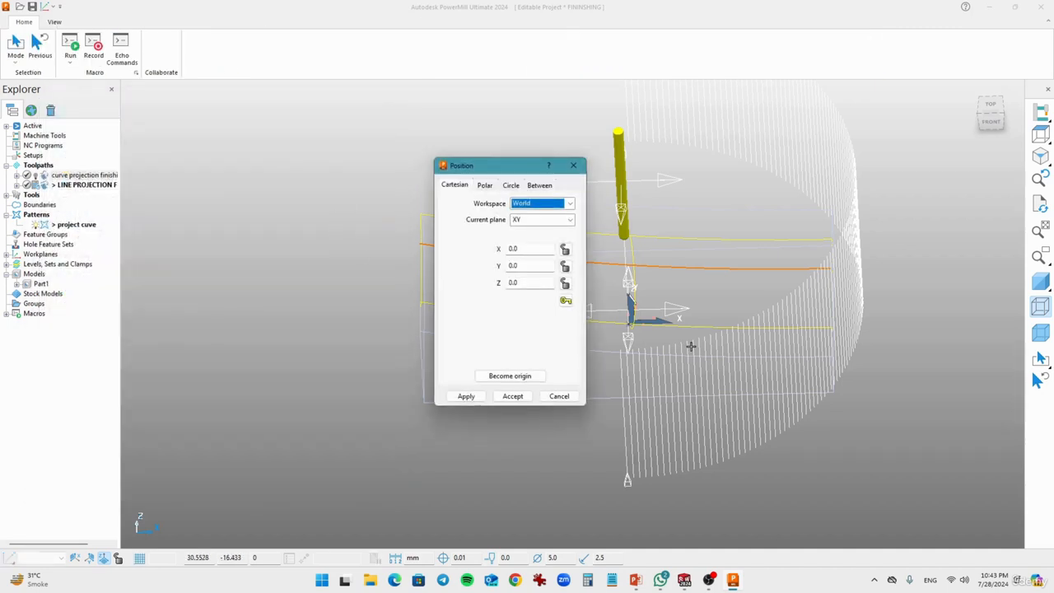
pyautogui.keyDown('shift'); pyautogui.moveTo(667, 303); pyautogui.dragTo(652, 285, button='middle'); pyautogui.keyUp('shift')
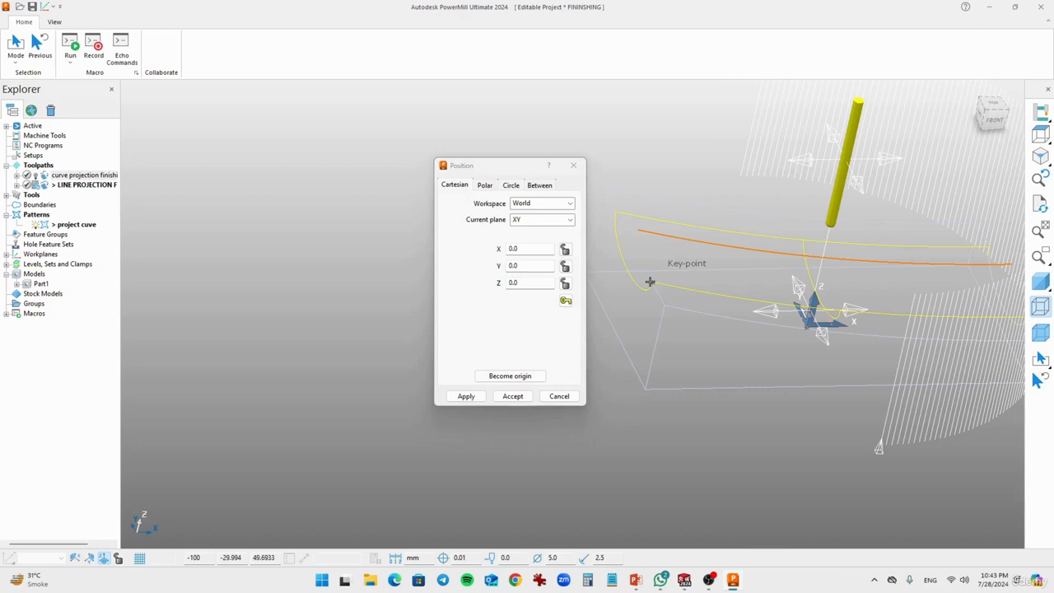
pyautogui.click(651, 284)
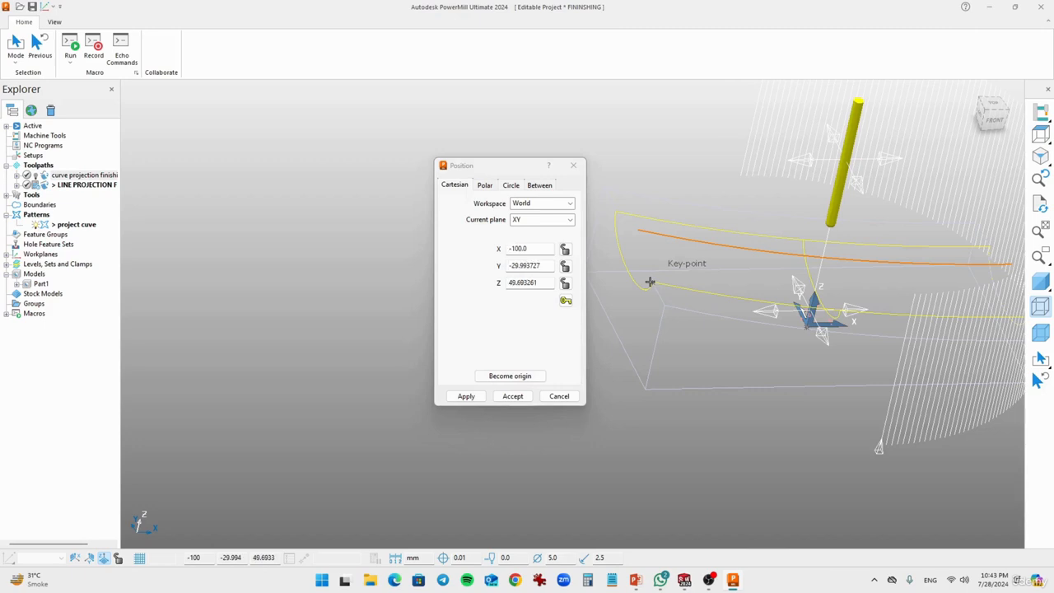
# Step: Set the location's Z to 50 and Y to 0, keep X at -100, and accept the position
pyautogui.doubleClick(548, 282)
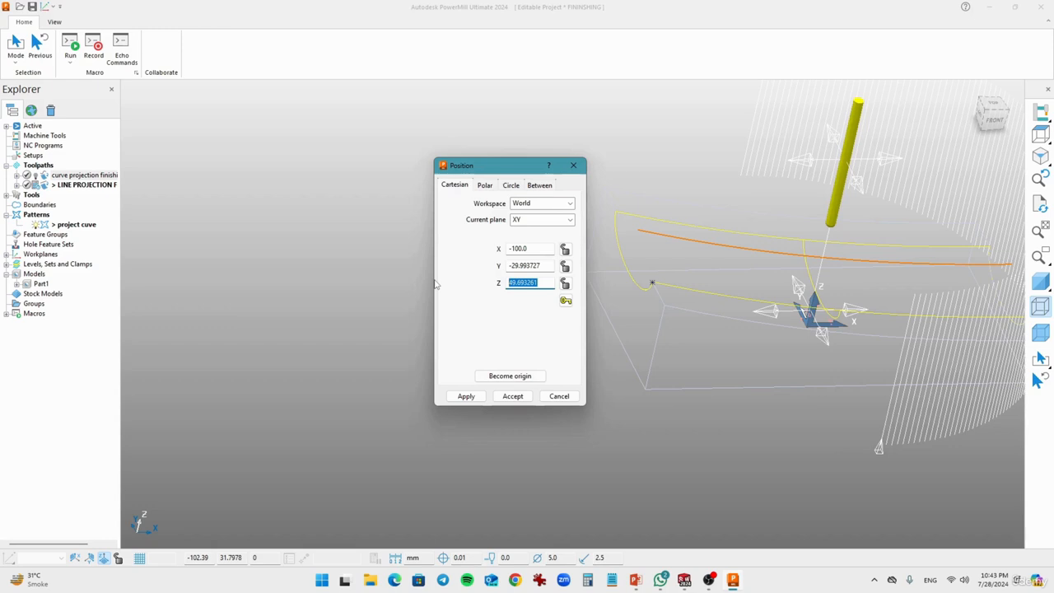
pyautogui.write('50')
pyautogui.doubleClick(548, 265)
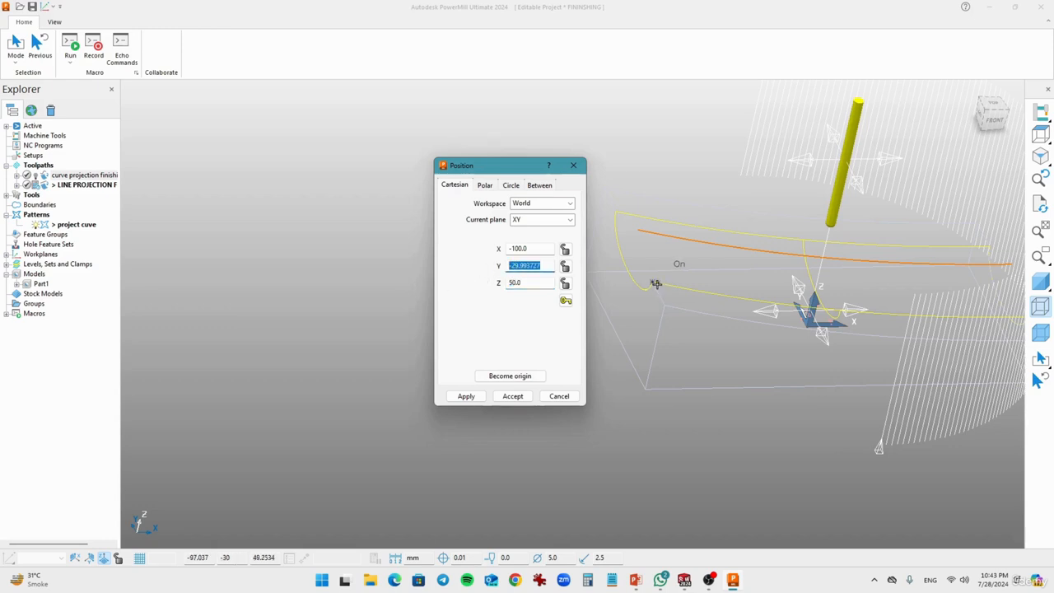
pyautogui.write('0')
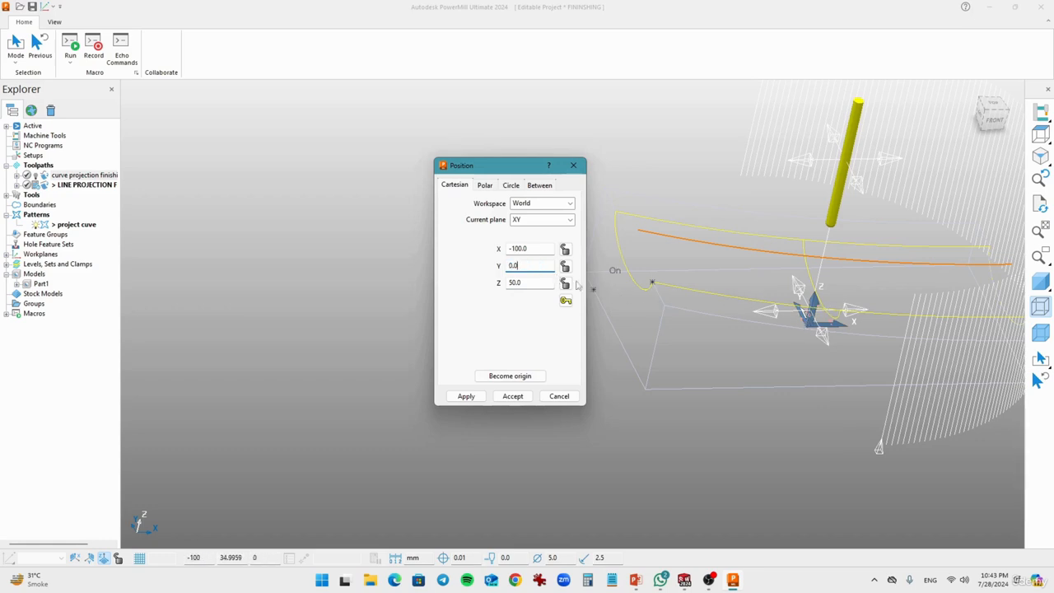
pyautogui.click(530, 248)
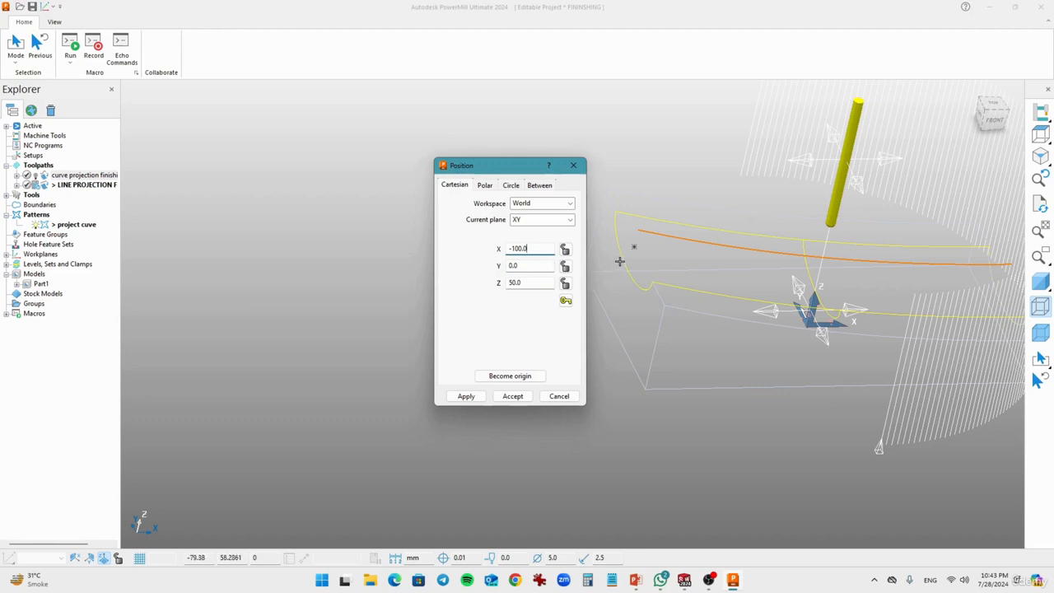
pyautogui.moveTo(647, 250); pyautogui.dragTo(623, 247, button='middle')
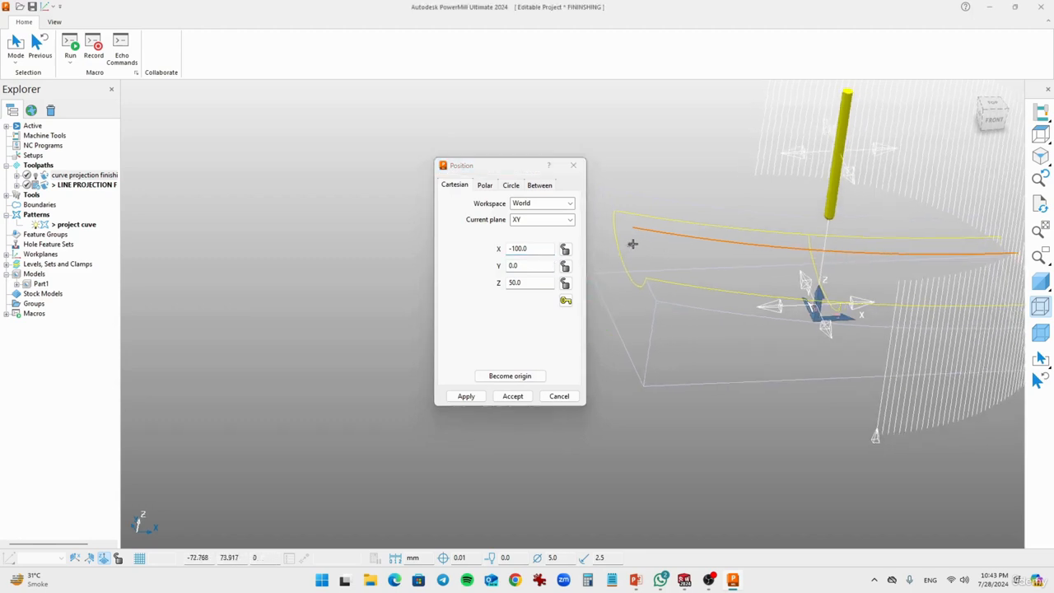
pyautogui.moveTo(639, 244); pyautogui.dragTo(619, 249, button='middle')
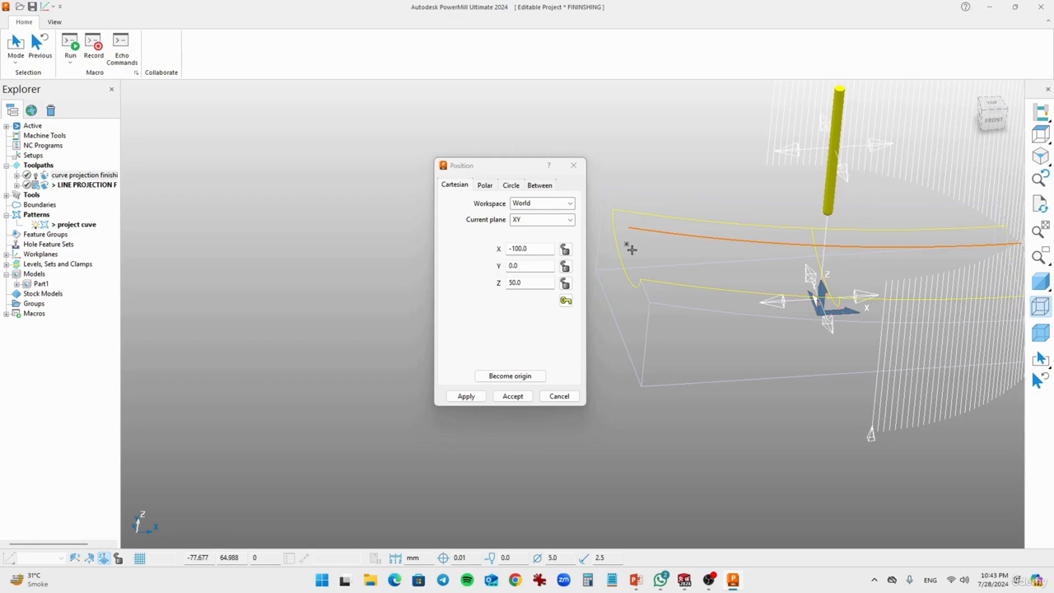
pyautogui.click(512, 396)
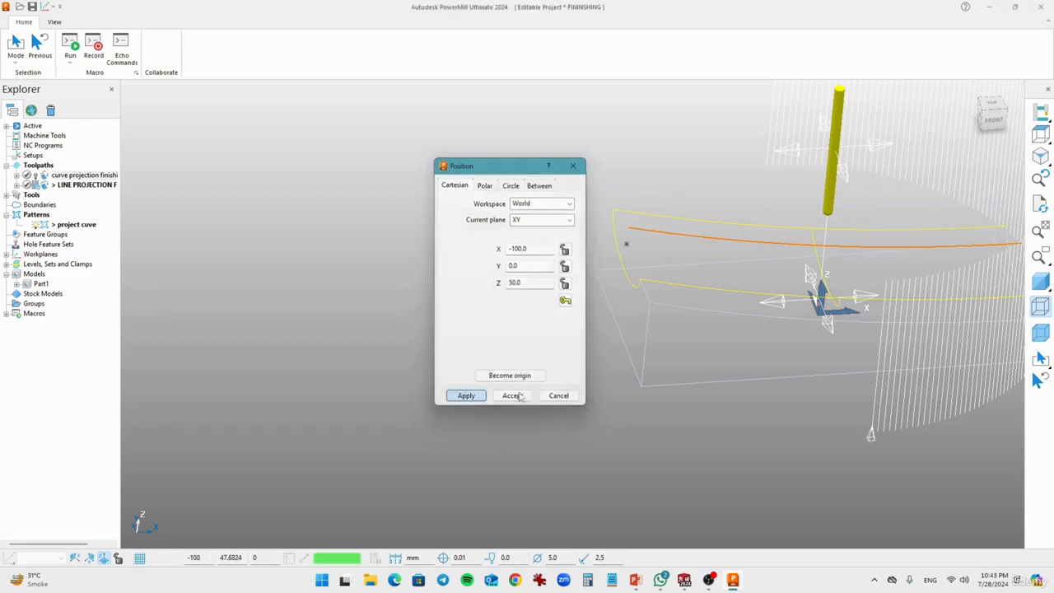
# Step: Preview the projection pattern from its new location, examine it around the part, and shade the model
pyautogui.click(236, 422)
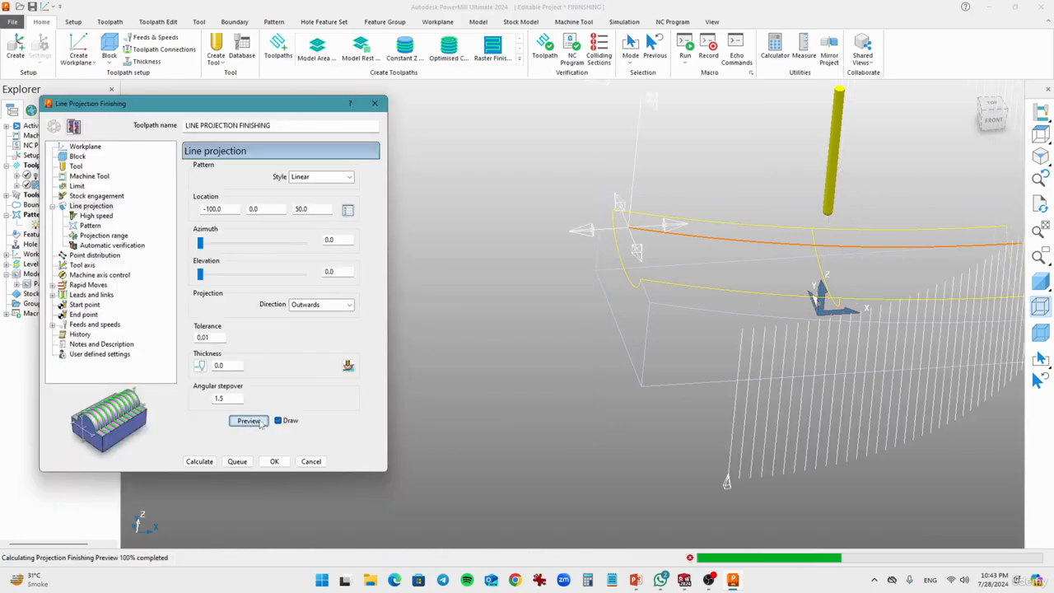
pyautogui.moveTo(552, 329); pyautogui.dragTo(622, 221, button='middle')
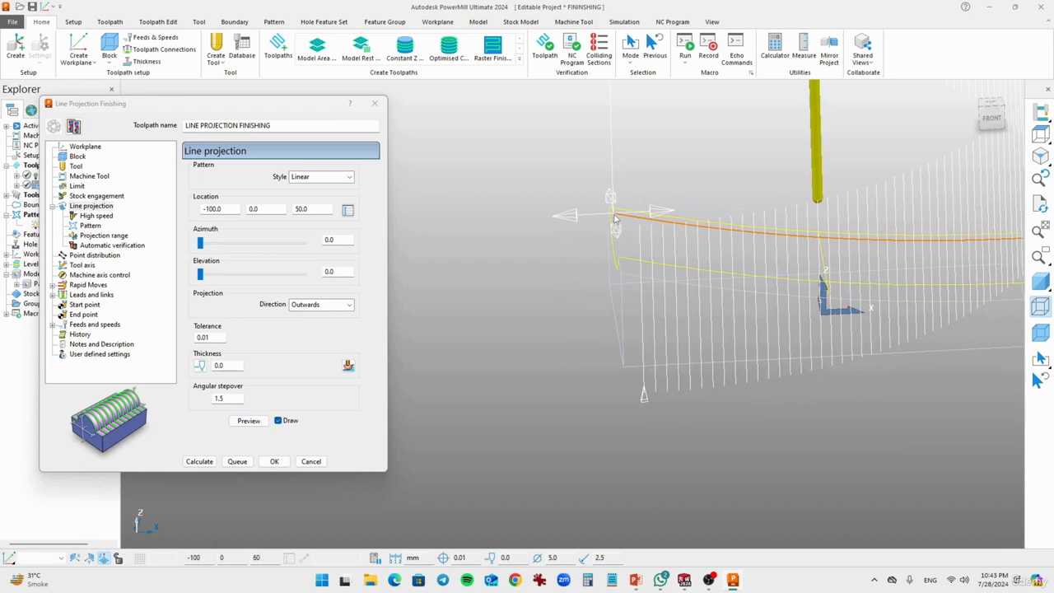
pyautogui.scroll(-3, 616, 219)
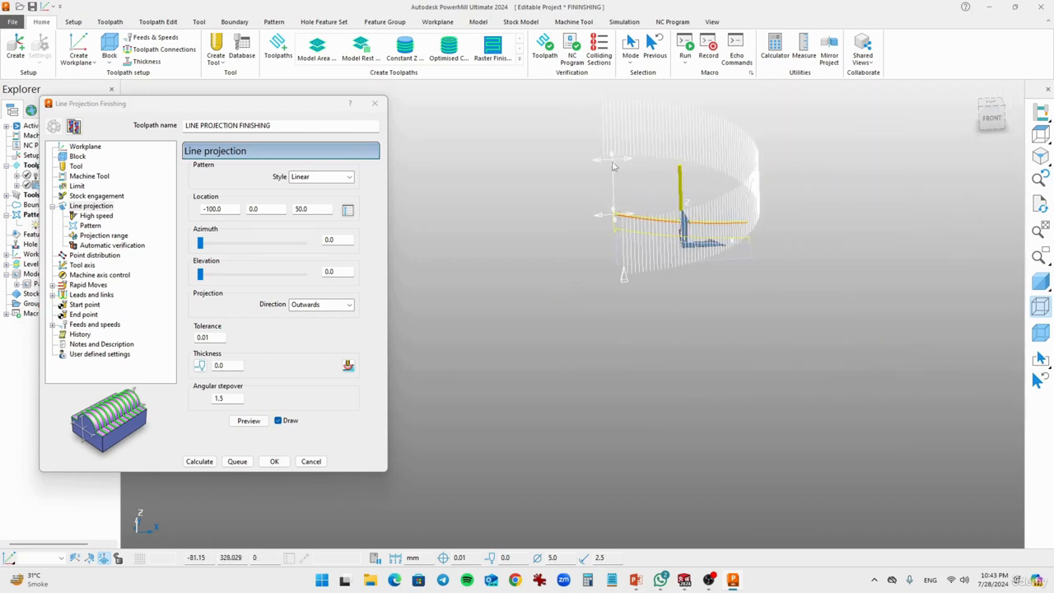
pyautogui.moveTo(641, 305)
pyautogui.mouseDown(button='middle')
pyautogui.moveTo(650, 277)
pyautogui.moveTo(602, 431)
pyautogui.moveTo(591, 397)
pyautogui.moveTo(532, 344)
pyautogui.moveTo(647, 323)
pyautogui.mouseUp(button='middle')
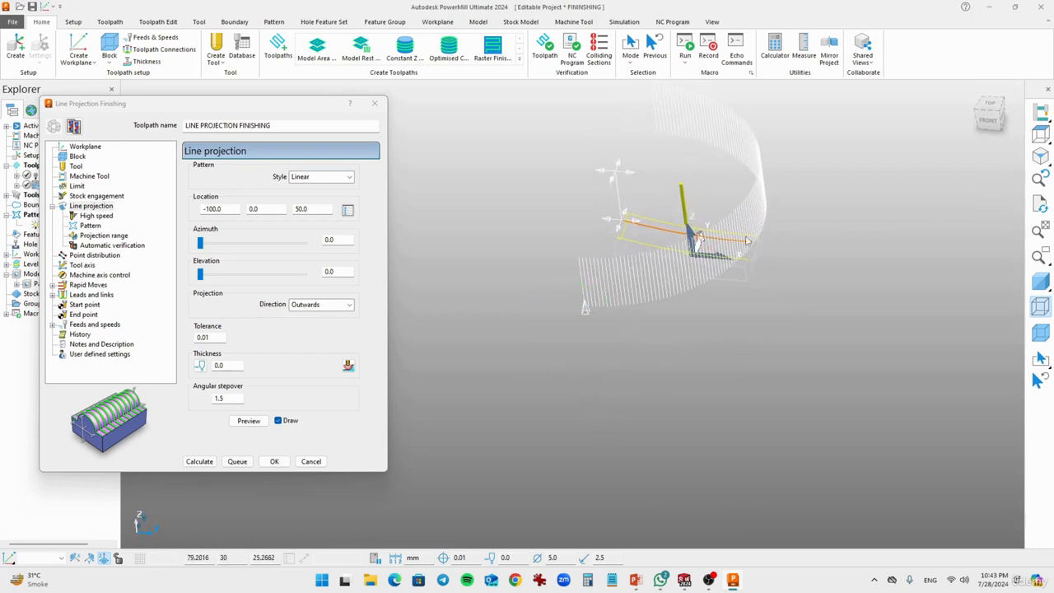
pyautogui.moveTo(650, 238)
pyautogui.mouseDown(button='middle')
pyautogui.moveTo(657, 257)
pyautogui.moveTo(700, 284)
pyautogui.mouseUp(button='middle')
pyautogui.click(1041, 281)
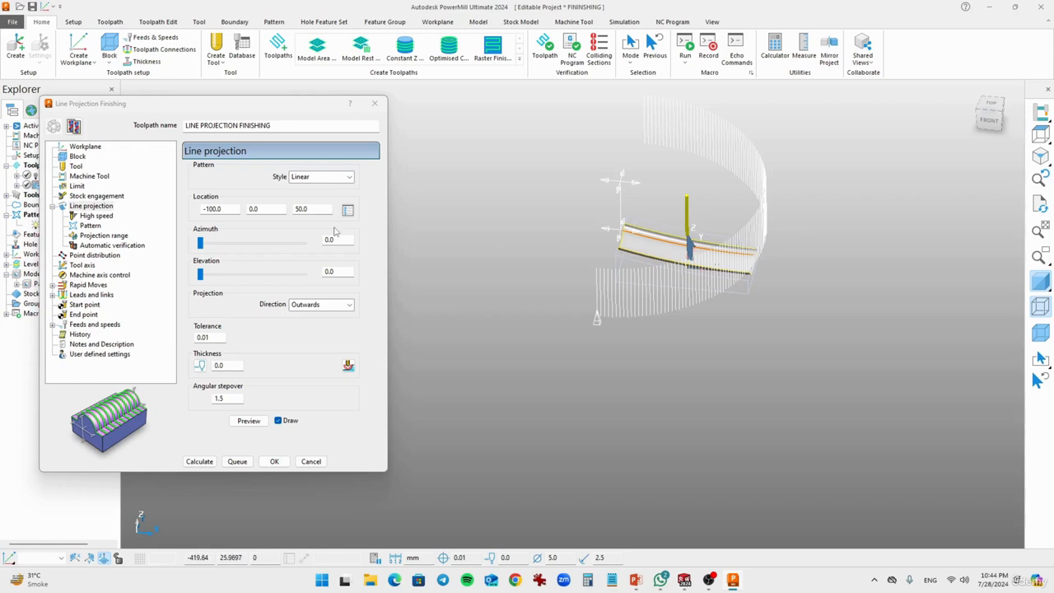
# Step: Set the pattern's height limits to start at 0 and end at -200, and preview the result
pyautogui.click(89, 225)
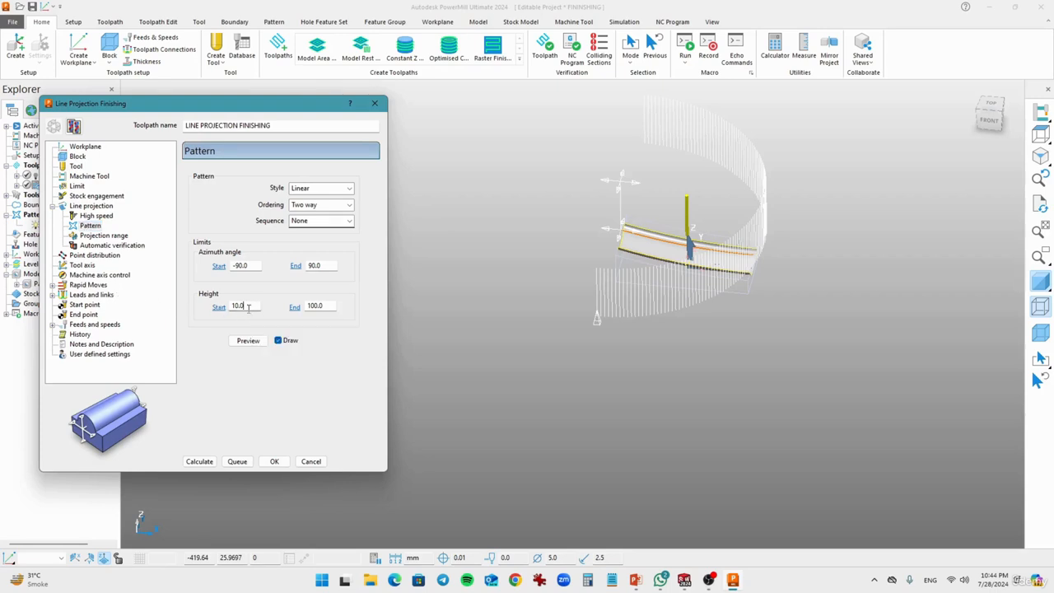
pyautogui.moveTo(252, 307); pyautogui.dragTo(183, 307)
pyautogui.write('0')
pyautogui.press('Tab')
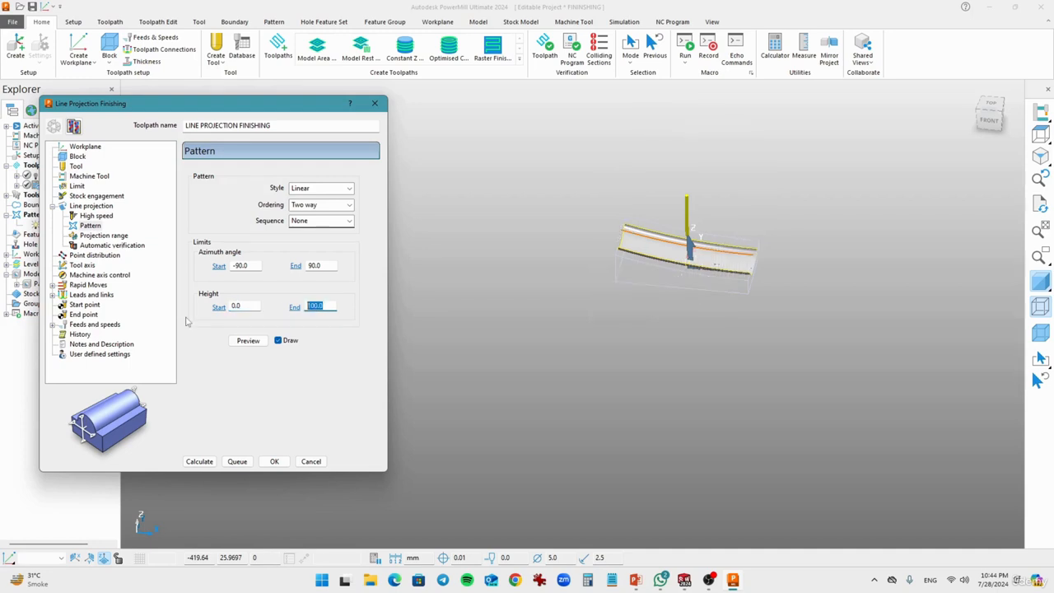
pyautogui.write('-200')
pyautogui.click(252, 344)
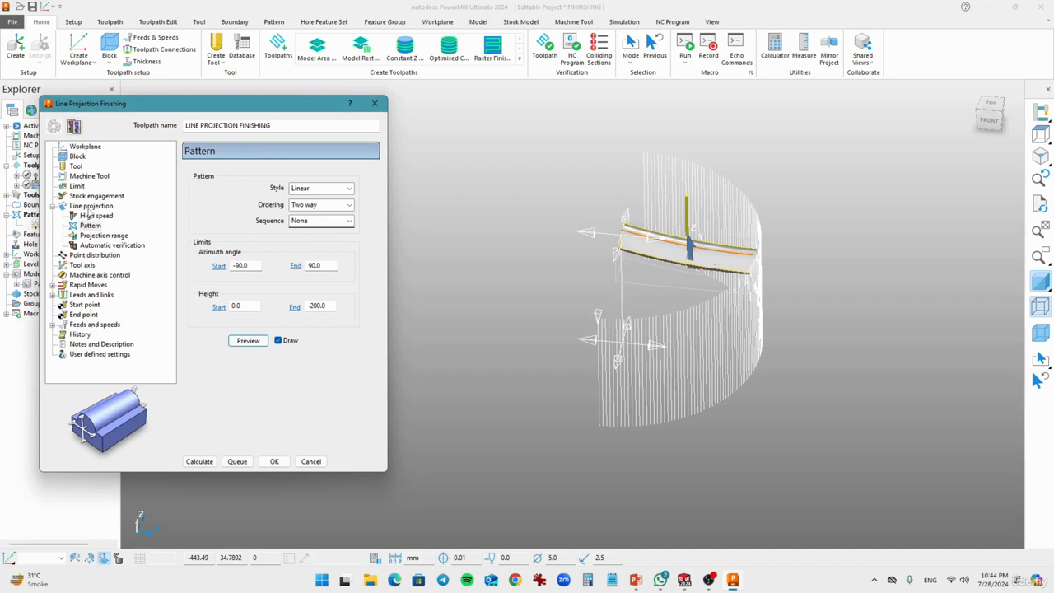
# Step: Set the line projection's elevation to 90 and preview the pattern's orientation relative to the part
pyautogui.click(91, 206)
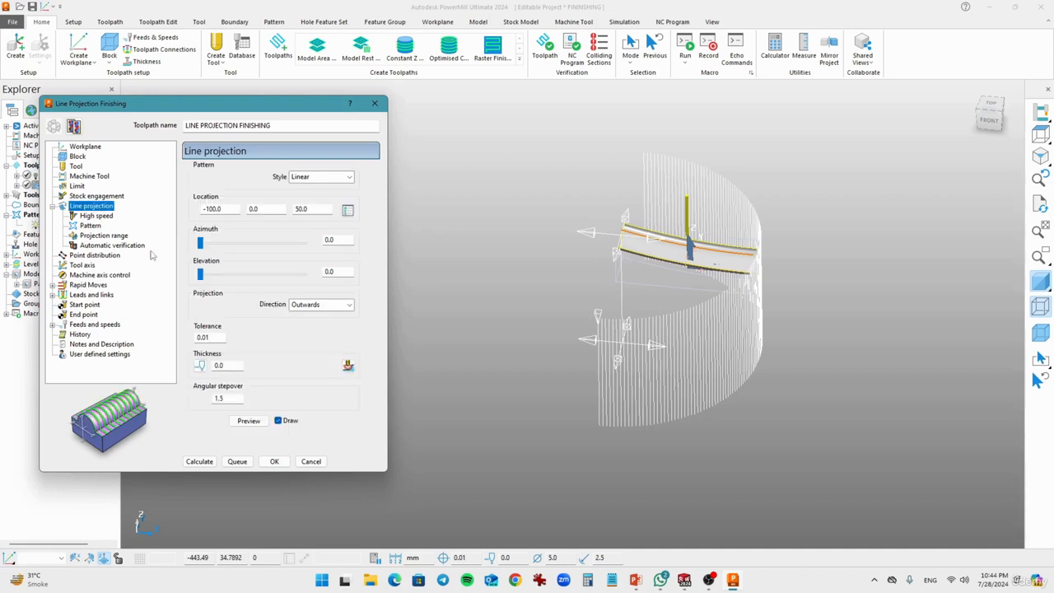
pyautogui.doubleClick(344, 274)
pyautogui.write('9')
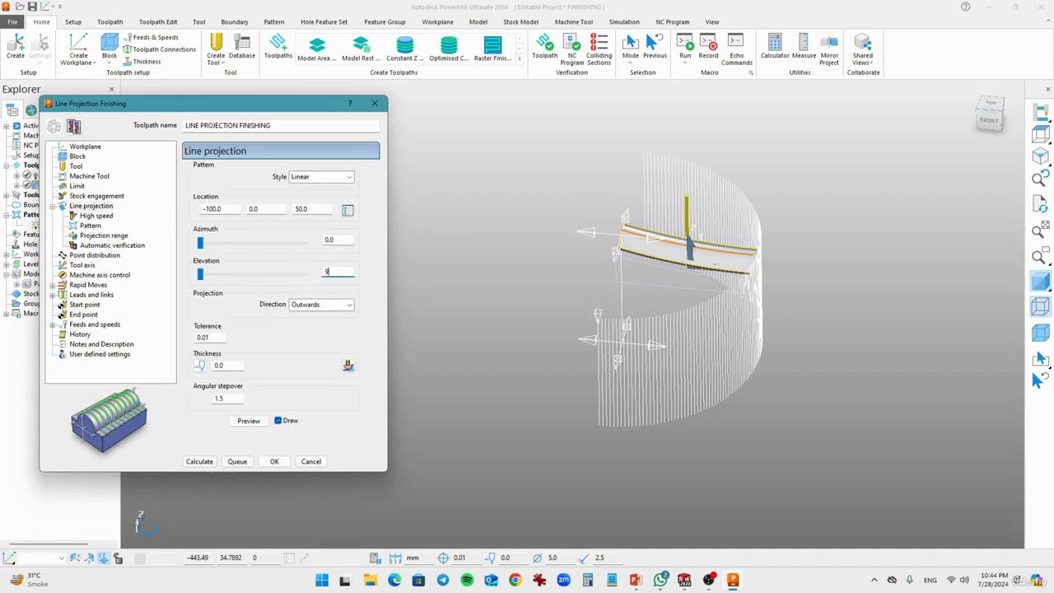
pyautogui.write('0')
pyautogui.click(248, 420)
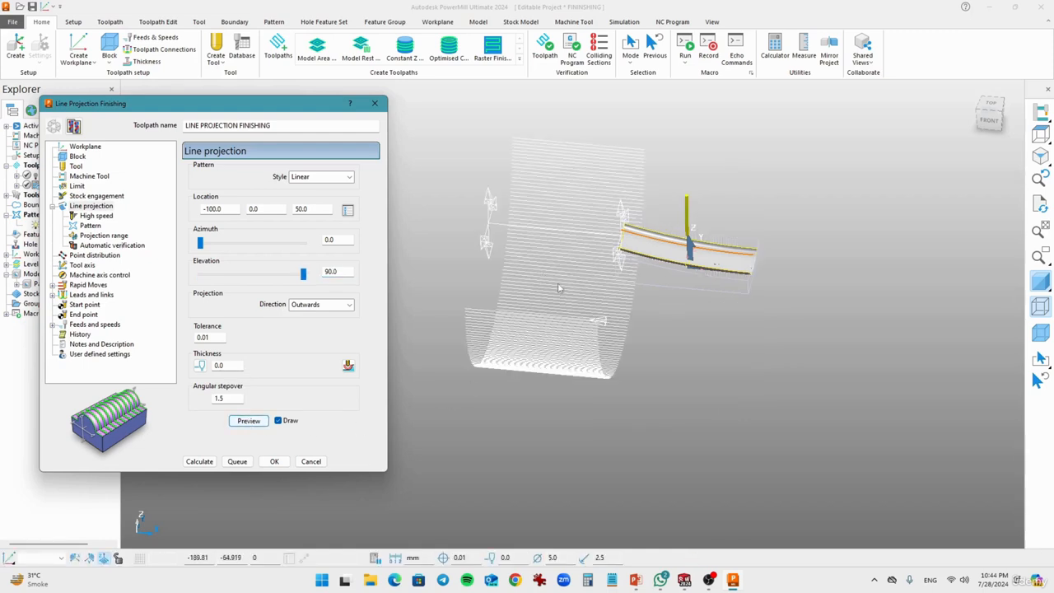
pyautogui.moveTo(570, 300)
pyautogui.mouseDown(button='middle')
pyautogui.moveTo(601, 281)
pyautogui.moveTo(595, 272)
pyautogui.moveTo(568, 298)
pyautogui.moveTo(571, 317)
pyautogui.mouseUp(button='middle')
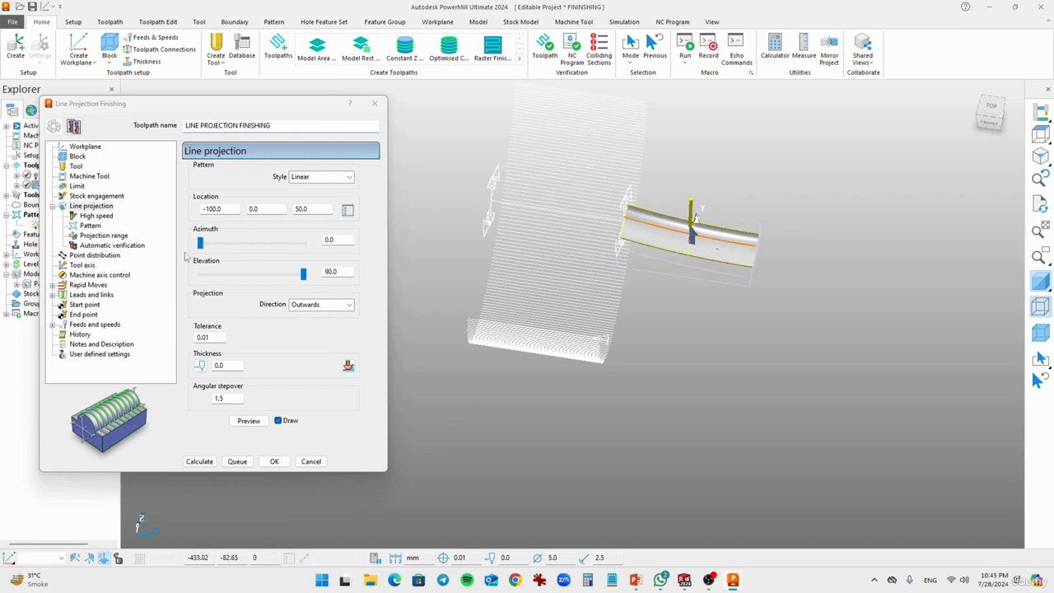
# Step: Set the pattern's height end limit to 200, then preview and inspect the pattern around the groove
pyautogui.click(89, 226)
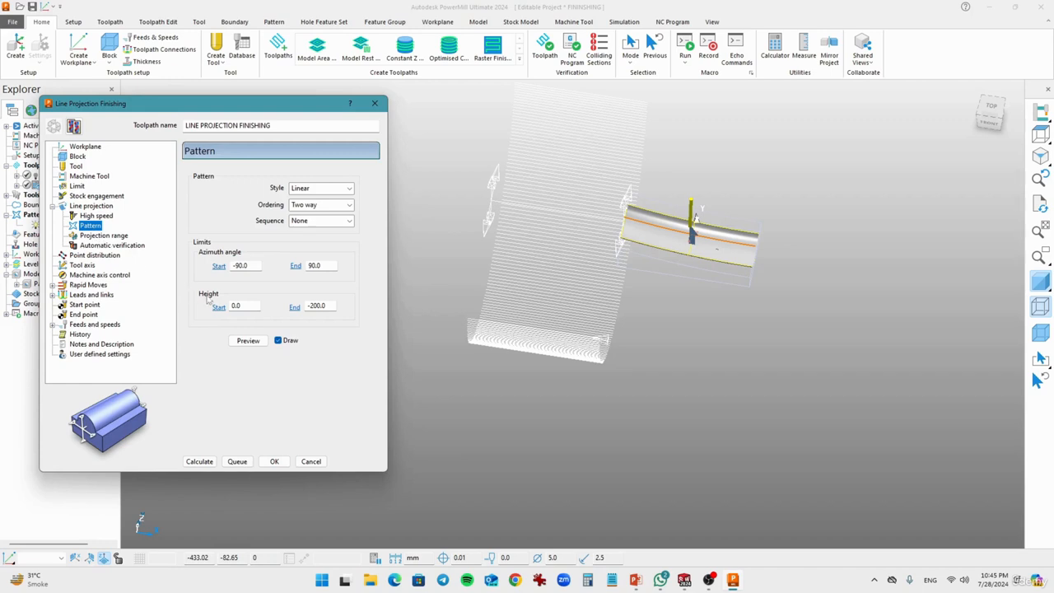
pyautogui.doubleClick(330, 305)
pyautogui.write('200')
pyautogui.click(248, 340)
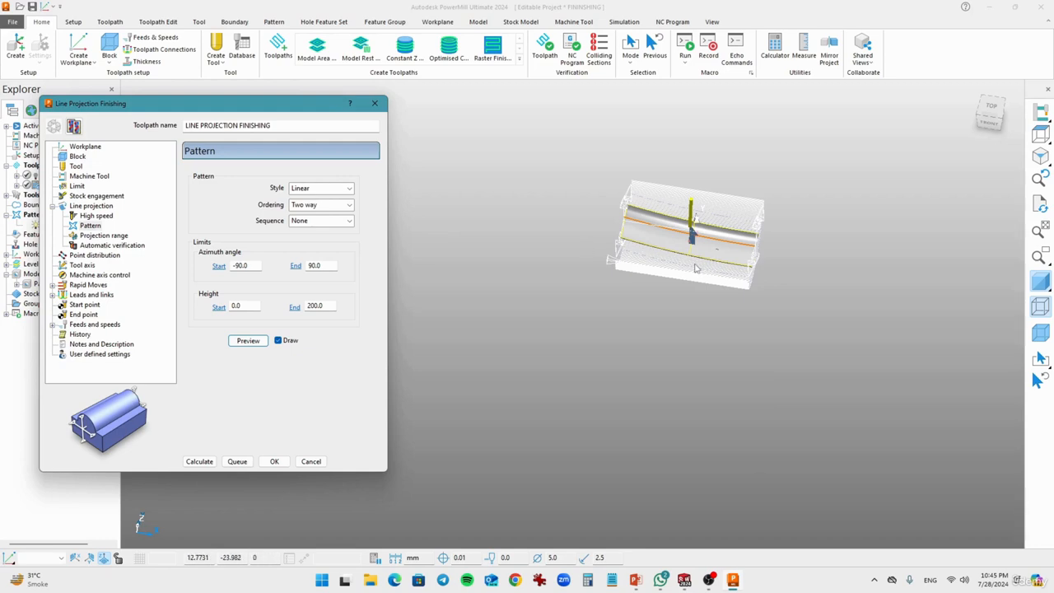
pyautogui.moveTo(690, 360); pyautogui.dragTo(482, 329, button='middle')
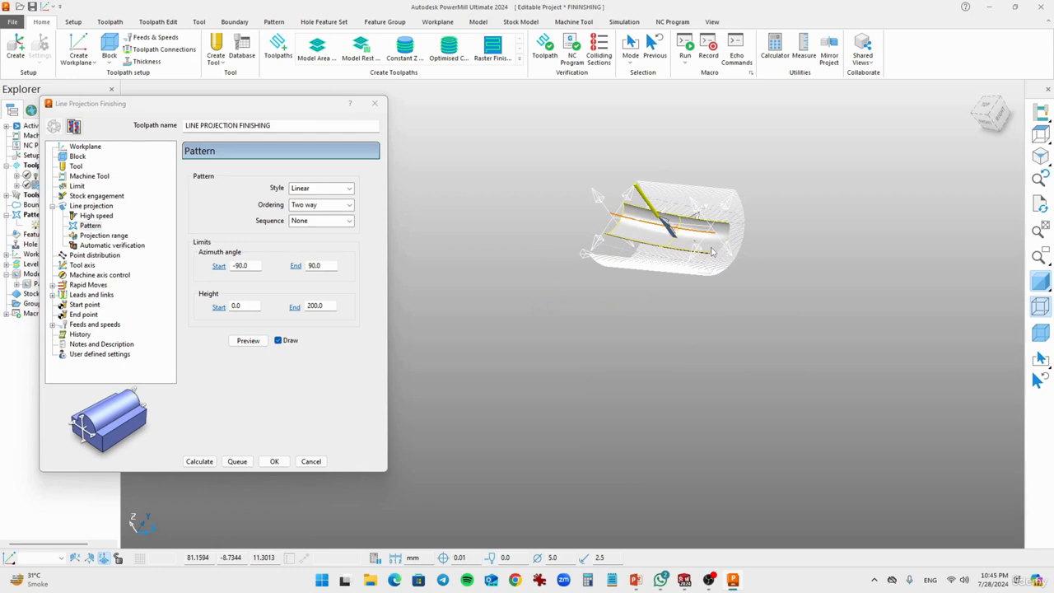
pyautogui.scroll(4, 659, 243)
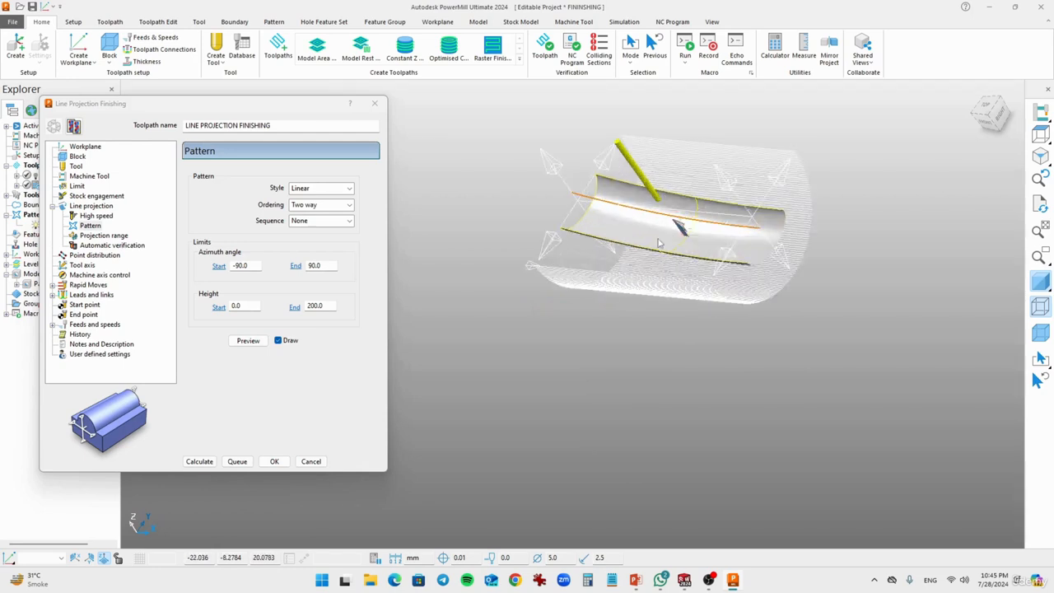
pyautogui.moveTo(639, 257); pyautogui.dragTo(658, 288, button='middle')
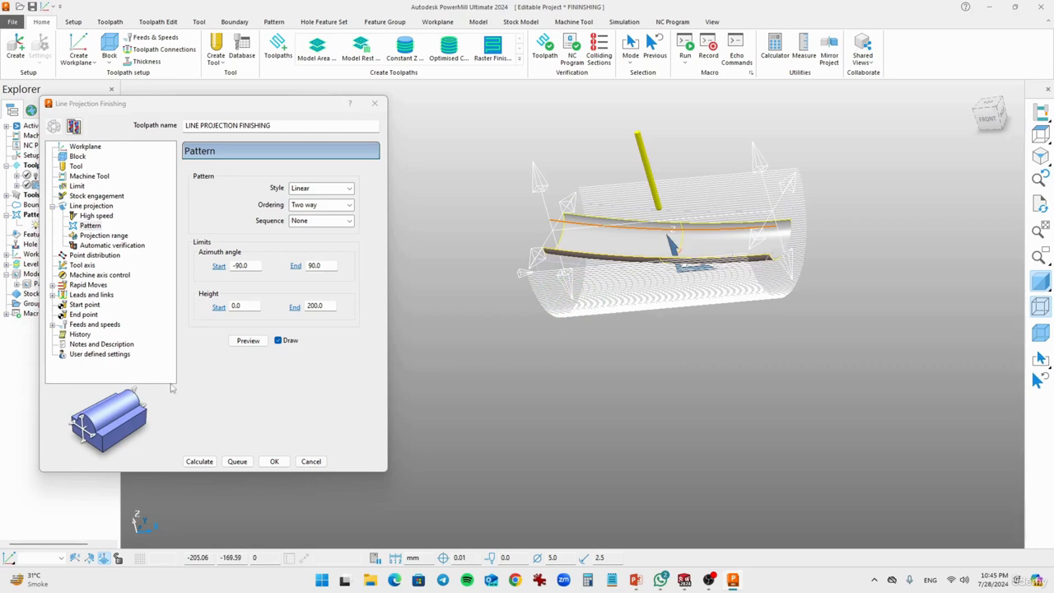
# Step: Try azimuth angle limits starting at 180 and ending at 0, and preview the pattern
pyautogui.click(200, 461)
pyautogui.click(253, 274)
pyautogui.click(256, 266)
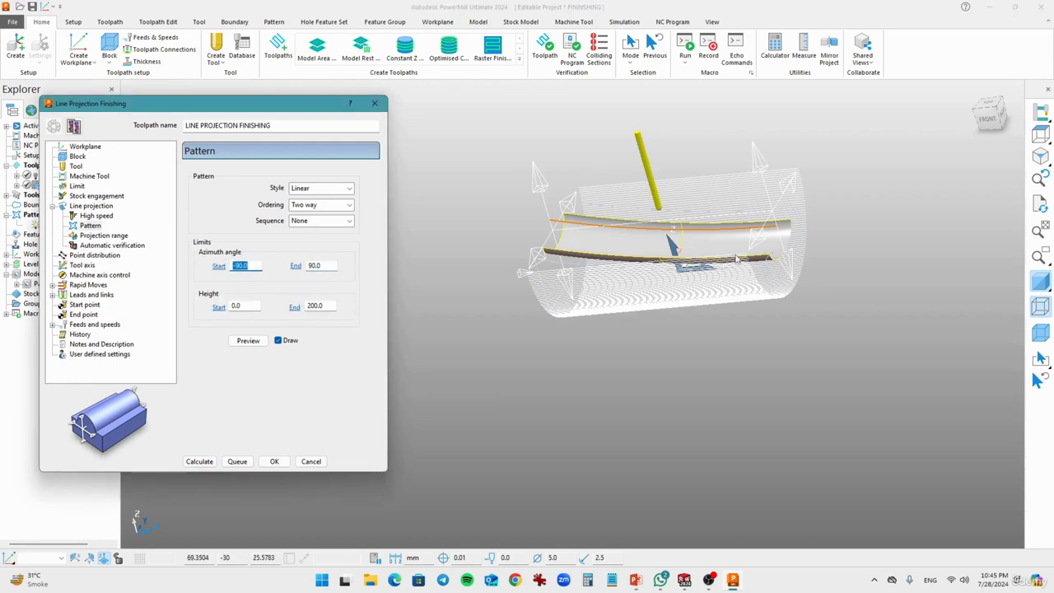
pyautogui.moveTo(699, 284); pyautogui.dragTo(606, 377, button='middle')
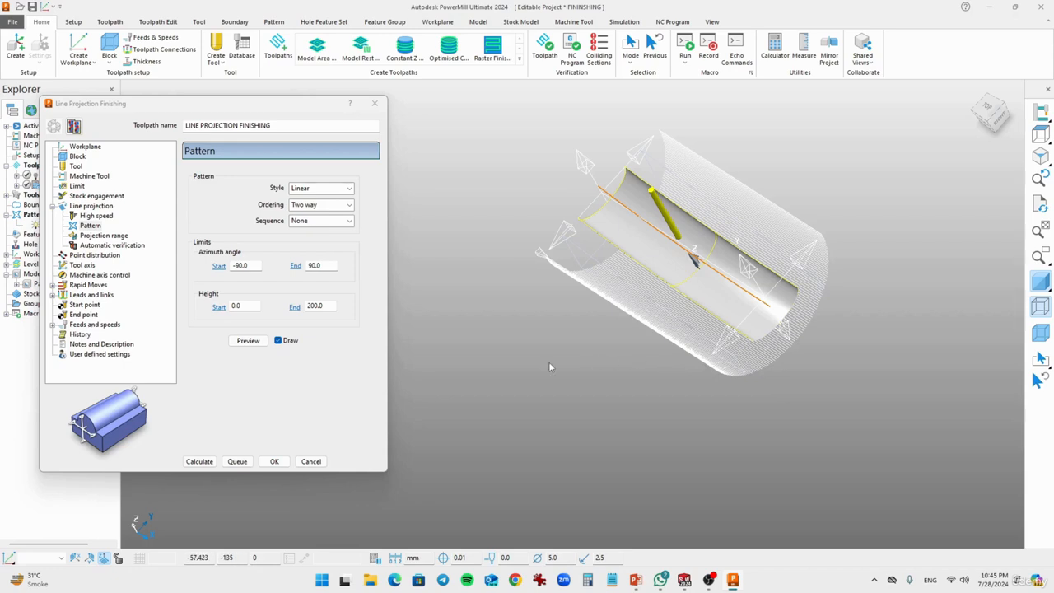
pyautogui.doubleClick(327, 266)
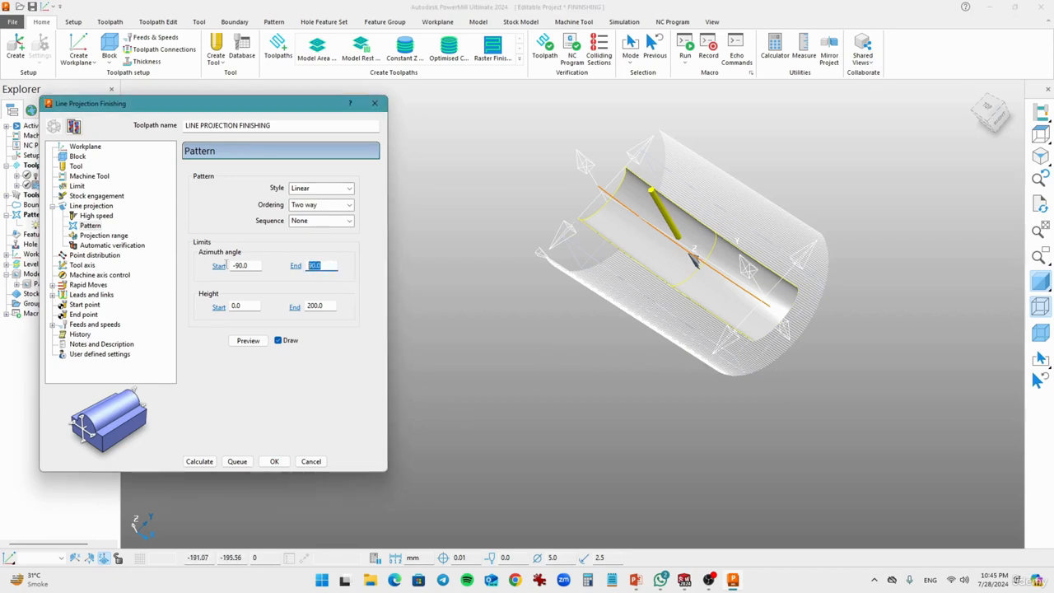
pyautogui.write('0')
pyautogui.click(219, 266)
pyautogui.write('18')
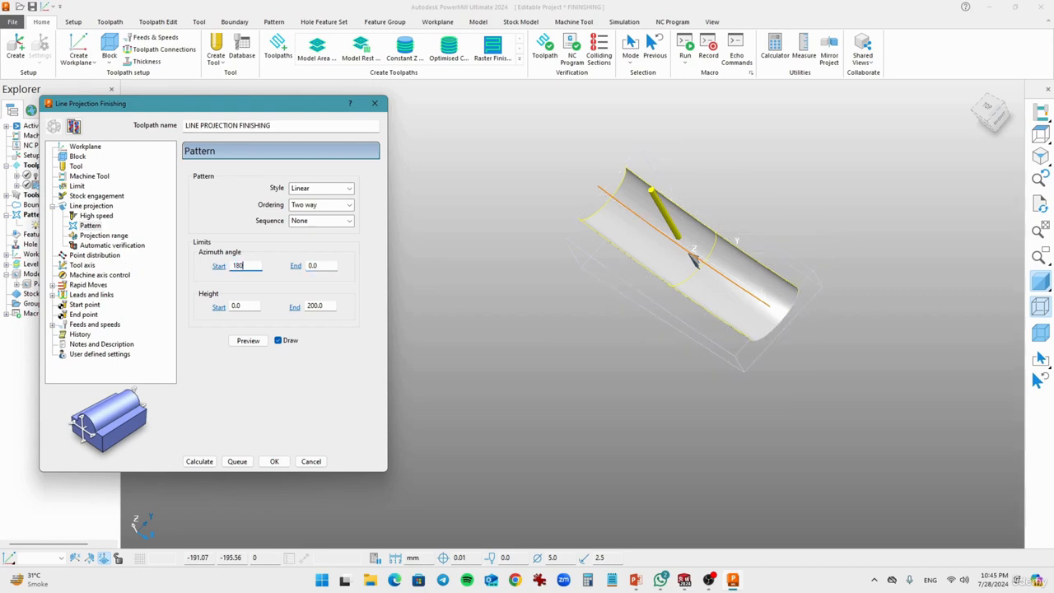
pyautogui.click(247, 341)
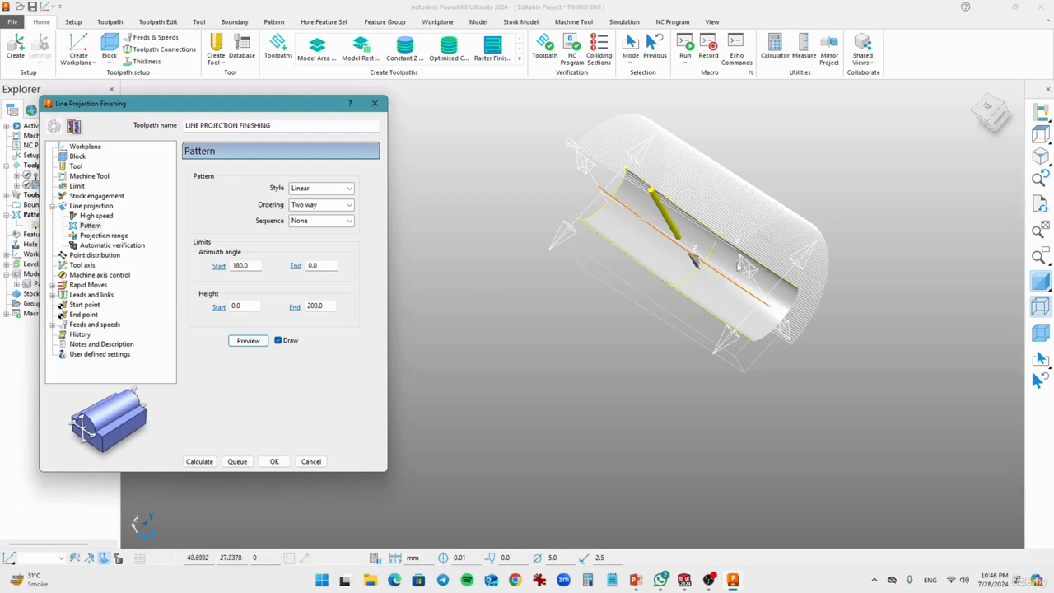
# Step: Set the azimuth angle limits to start at 0 and end at 180
pyautogui.doubleClick(252, 265)
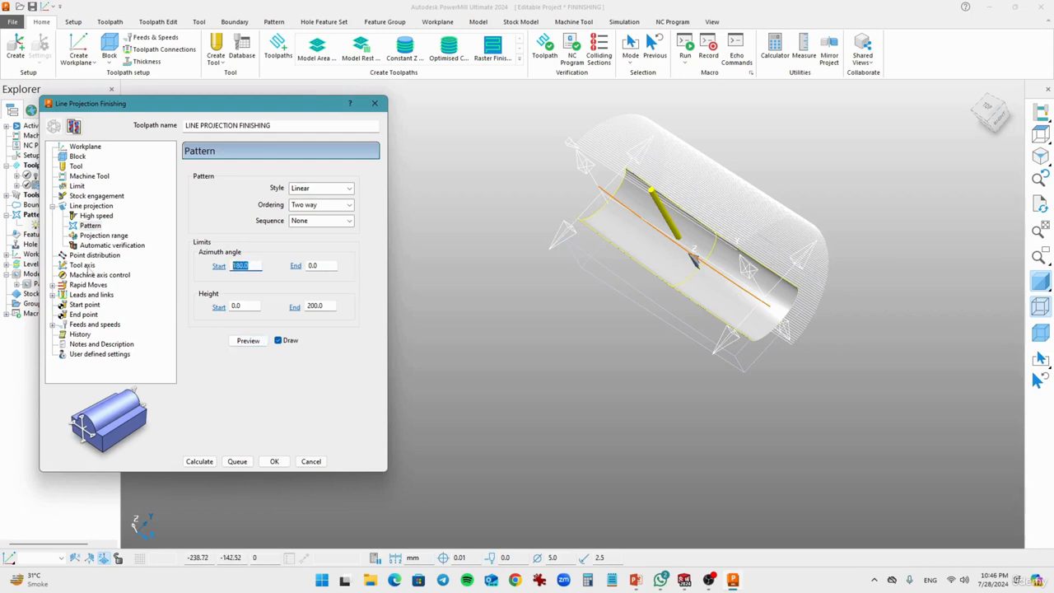
pyautogui.write('0')
pyautogui.doubleClick(312, 266)
pyautogui.write('18')
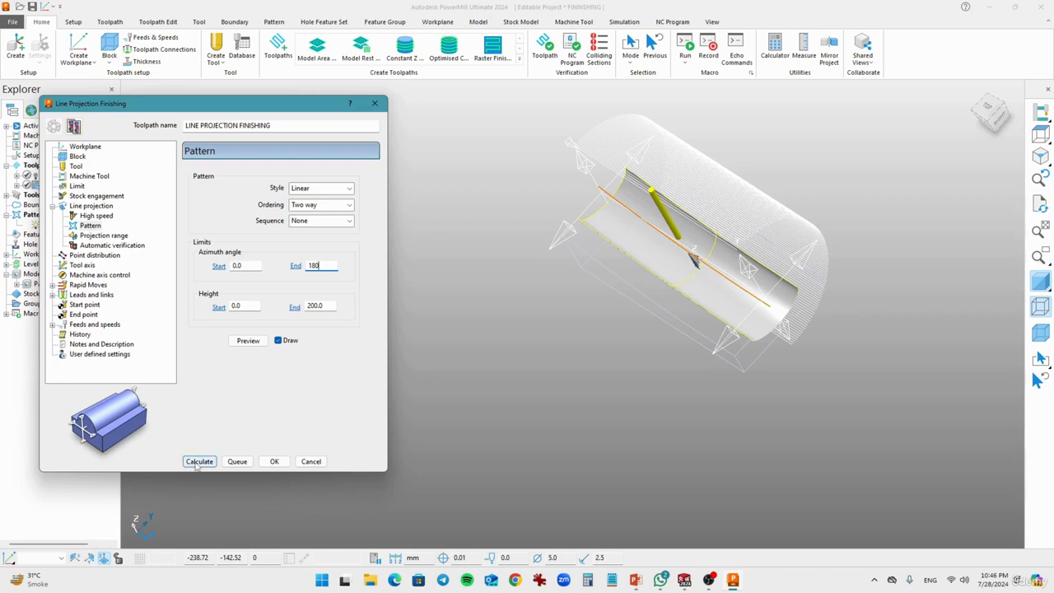
# Step: Preview the current pattern, set its azimuth angle limits to start at -90 and end at 90, and preview it again
pyautogui.click(247, 340)
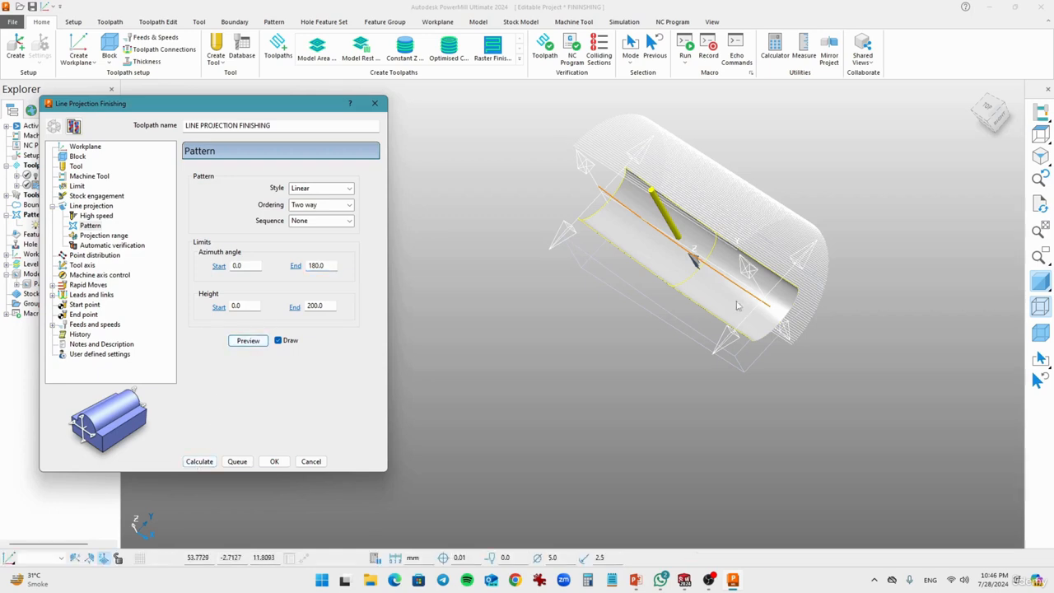
pyautogui.moveTo(696, 311); pyautogui.dragTo(609, 272, button='middle')
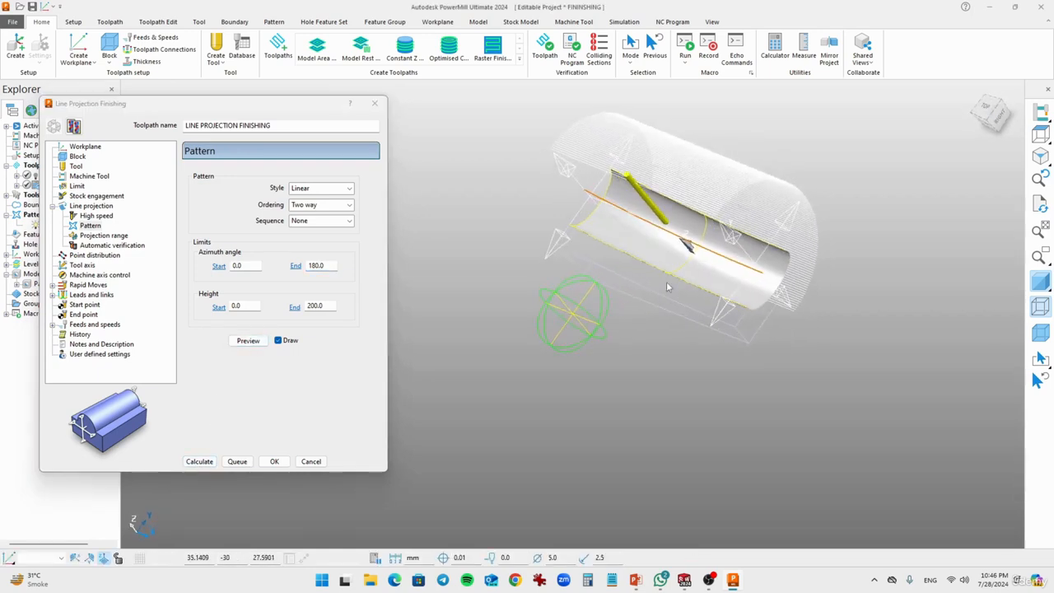
pyautogui.doubleClick(331, 267)
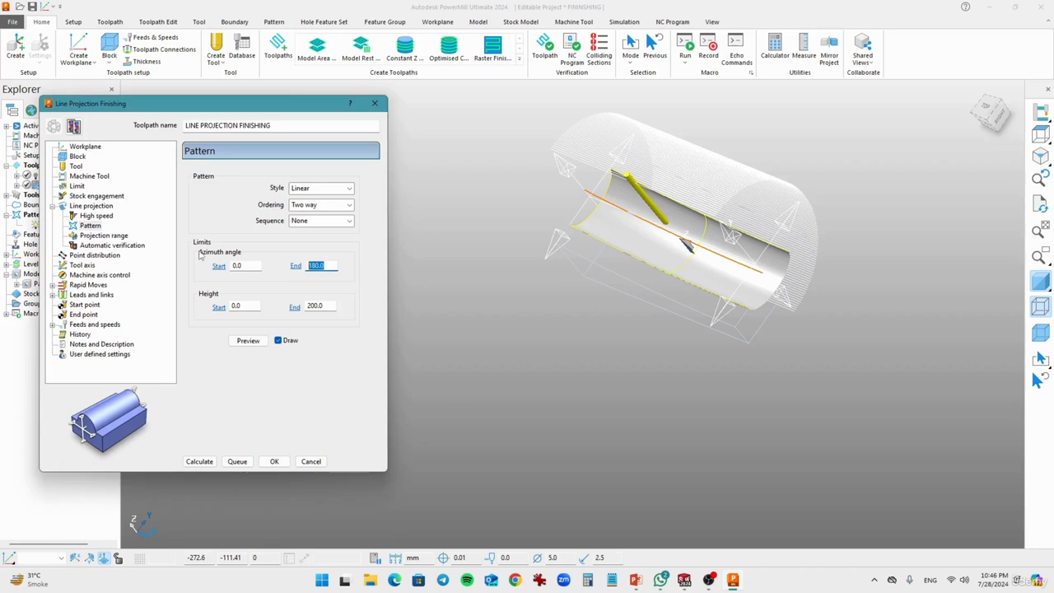
pyautogui.write('90')
pyautogui.doubleClick(253, 266)
pyautogui.write('-')
pyautogui.click(248, 341)
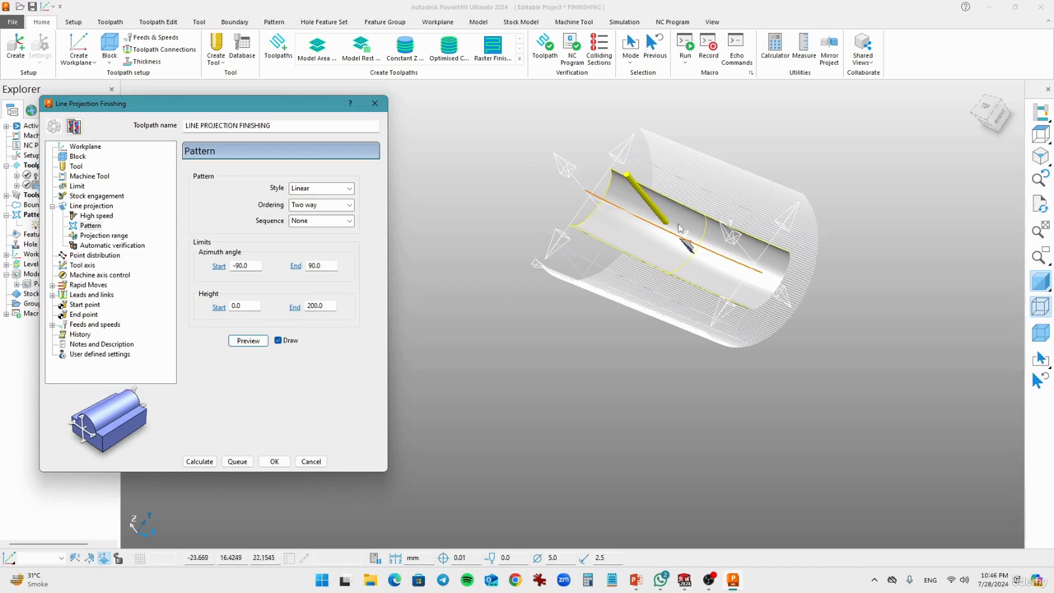
pyautogui.moveTo(688, 224); pyautogui.dragTo(657, 264, button='middle')
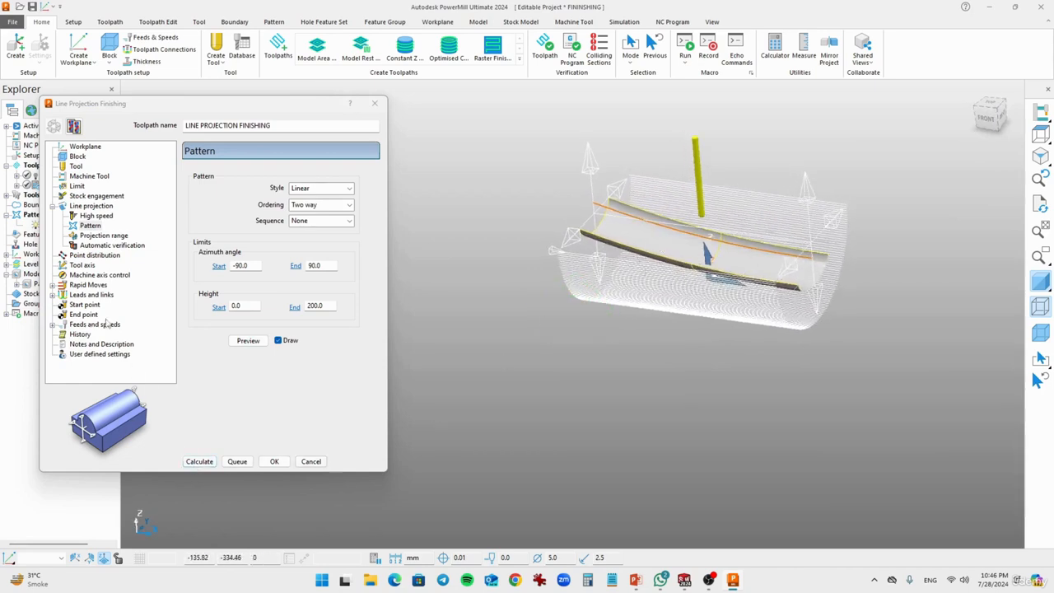
# Step: Review the toolpath's rapid moves, leads and links, link choices, and feeds and speeds settings
pyautogui.click(87, 285)
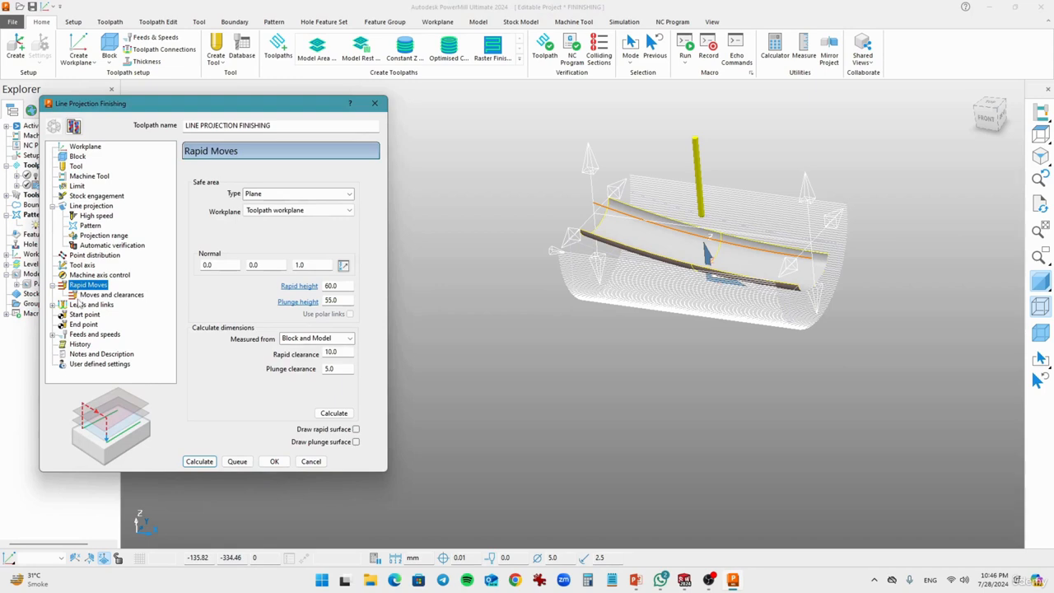
pyautogui.click(78, 306)
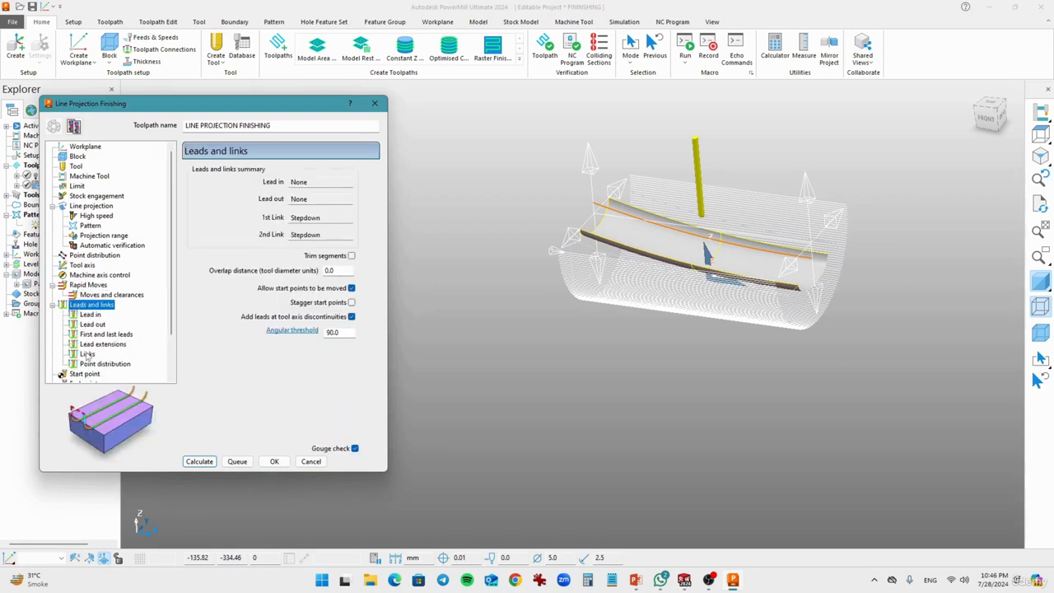
pyautogui.click(87, 354)
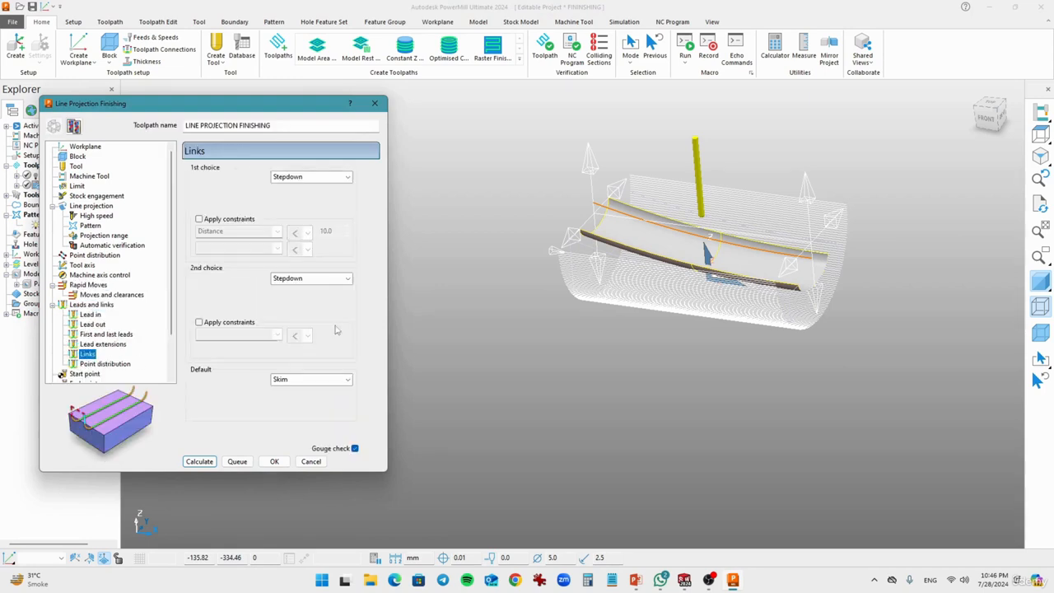
pyautogui.click(312, 183)
pyautogui.click(312, 183)
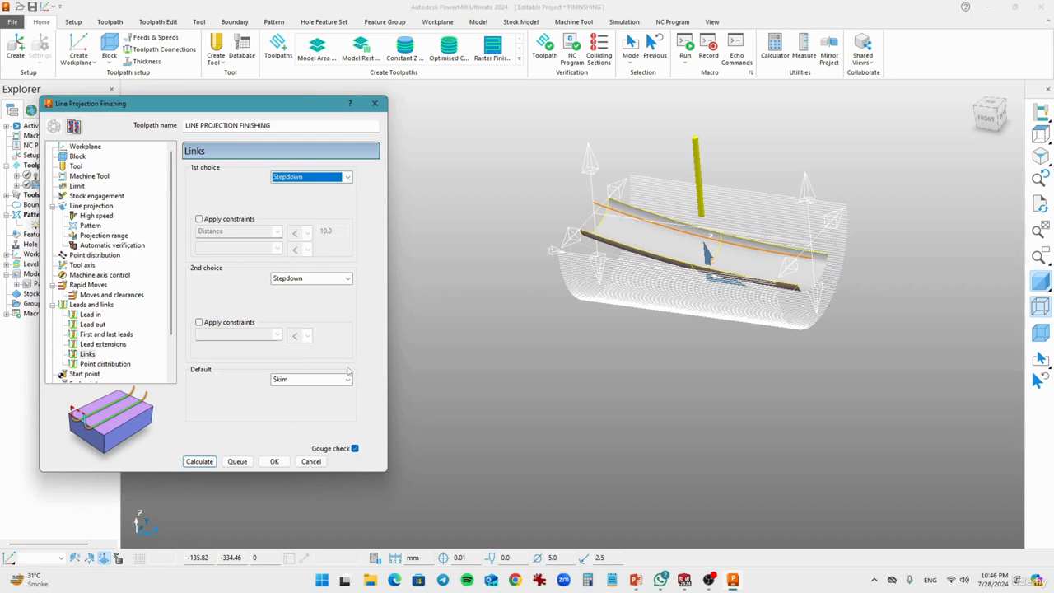
pyautogui.scroll(-2, 98, 375)
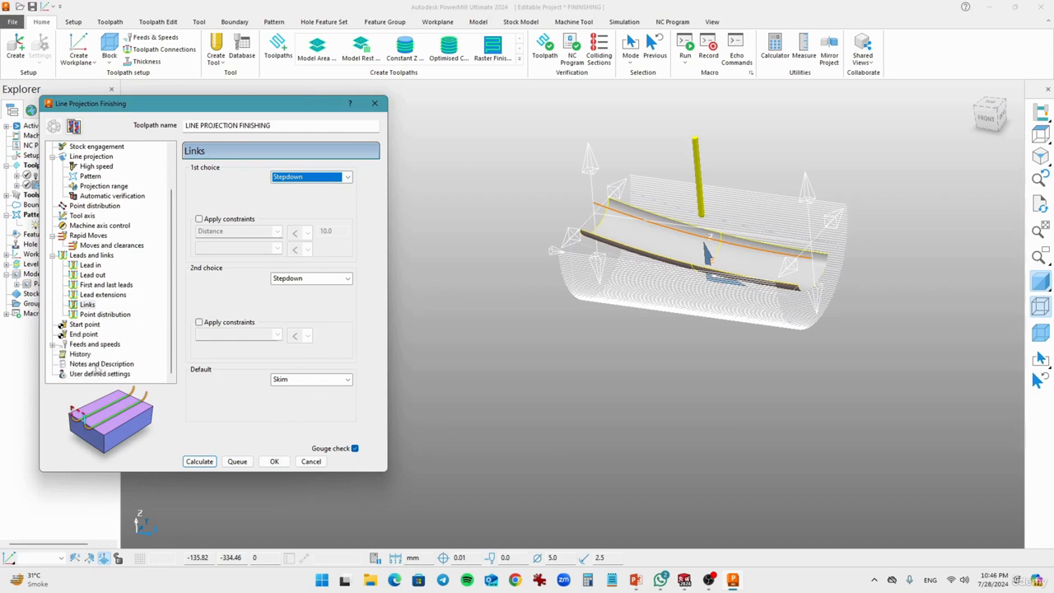
pyautogui.click(91, 346)
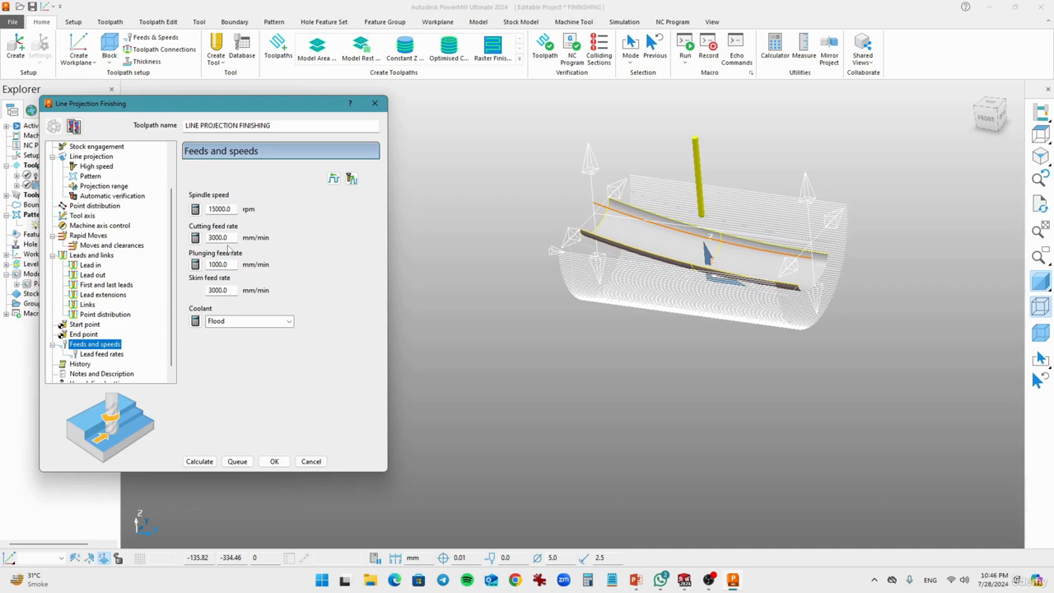
# Step: Calculate the line projection toolpath, close its settings, and inspect the passes over the groove and the adjoining upper faces
pyautogui.moveTo(227, 104); pyautogui.dragTo(343, 108)
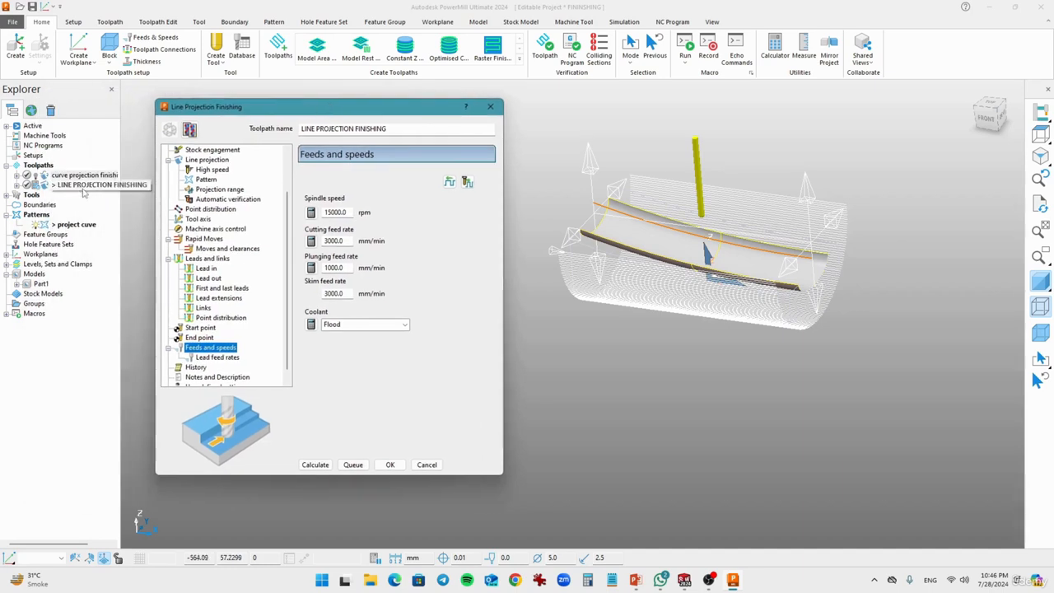
pyautogui.click(315, 466)
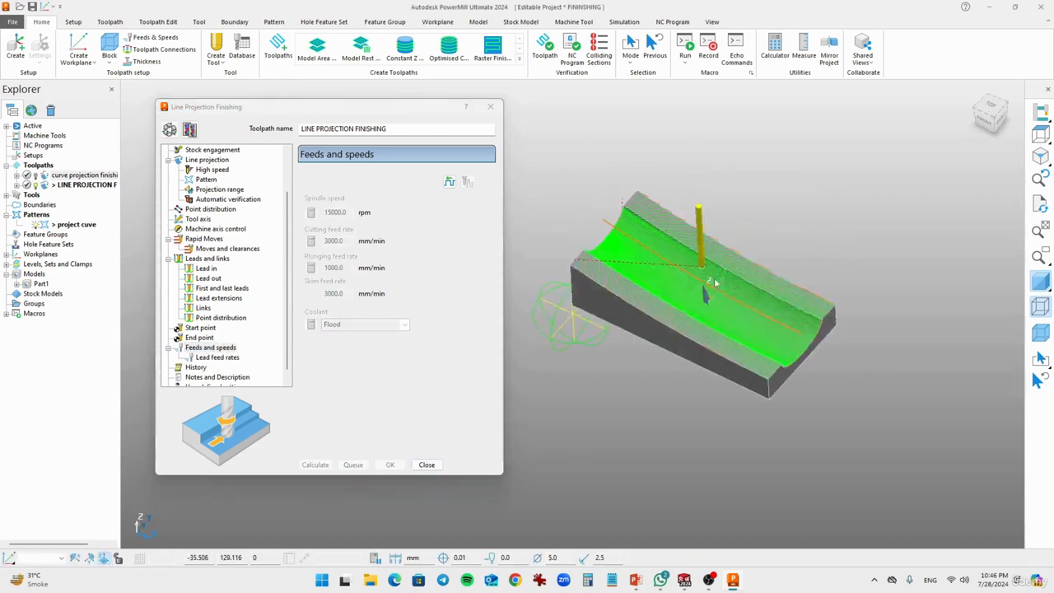
pyautogui.moveTo(715, 283); pyautogui.dragTo(665, 294, button='middle')
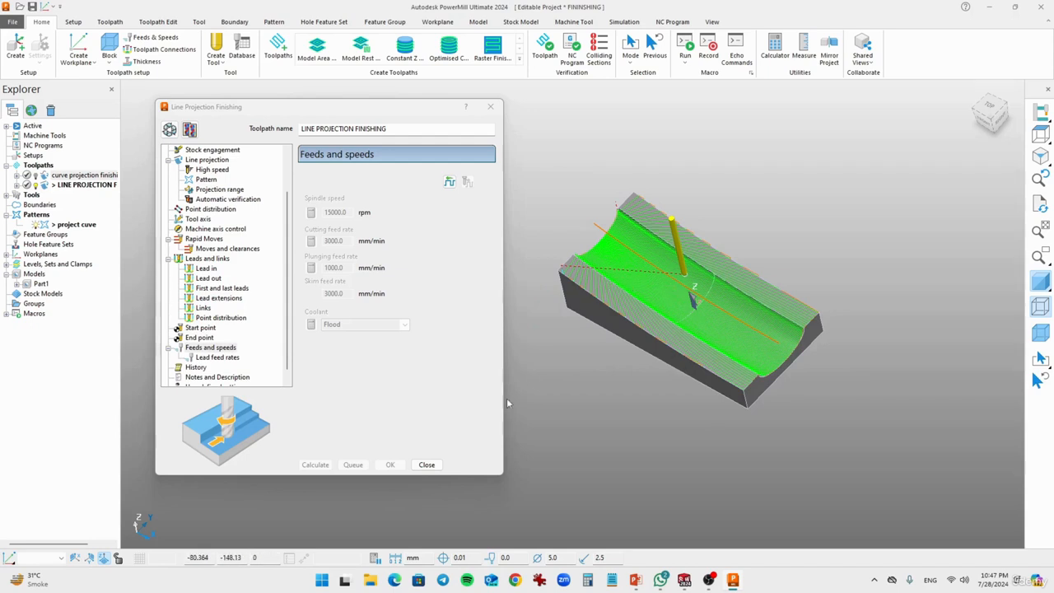
pyautogui.click(427, 465)
pyautogui.scroll(5, 639, 373)
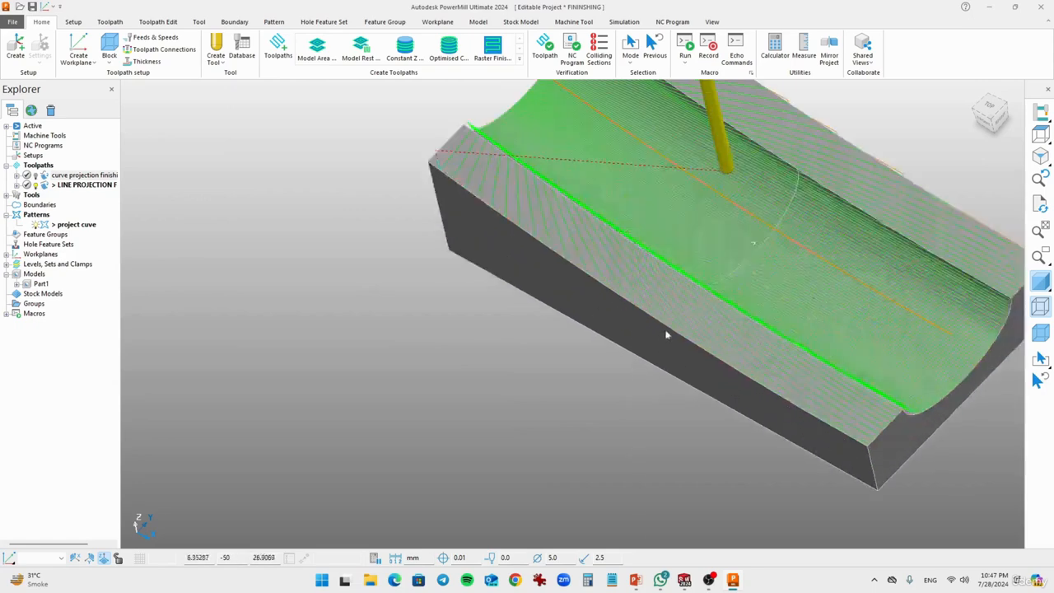
pyautogui.moveTo(800, 305); pyautogui.dragTo(714, 283, button='middle')
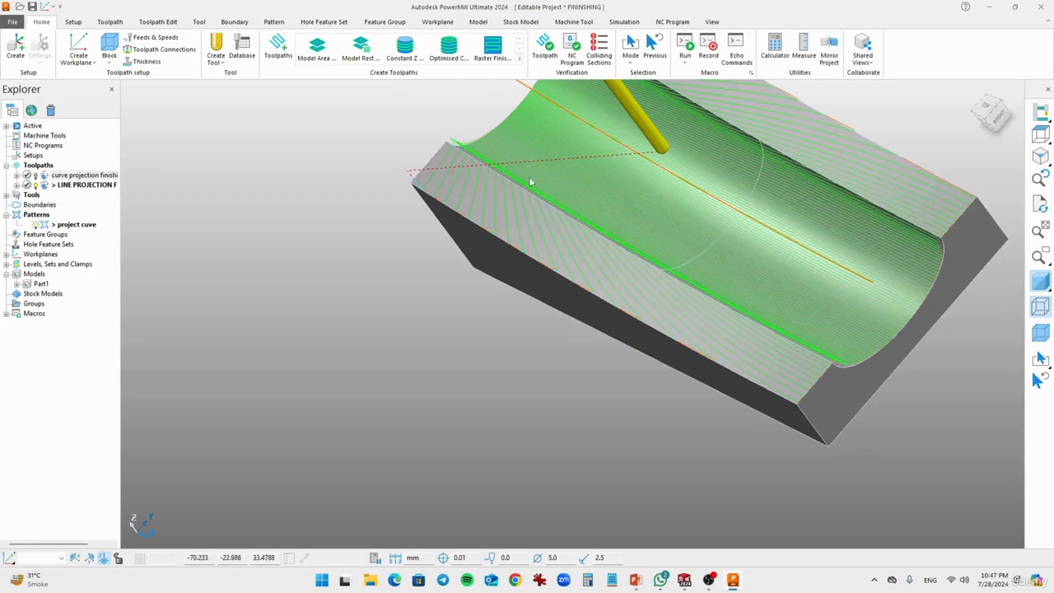
pyautogui.moveTo(532, 181); pyautogui.dragTo(651, 105, button='middle')
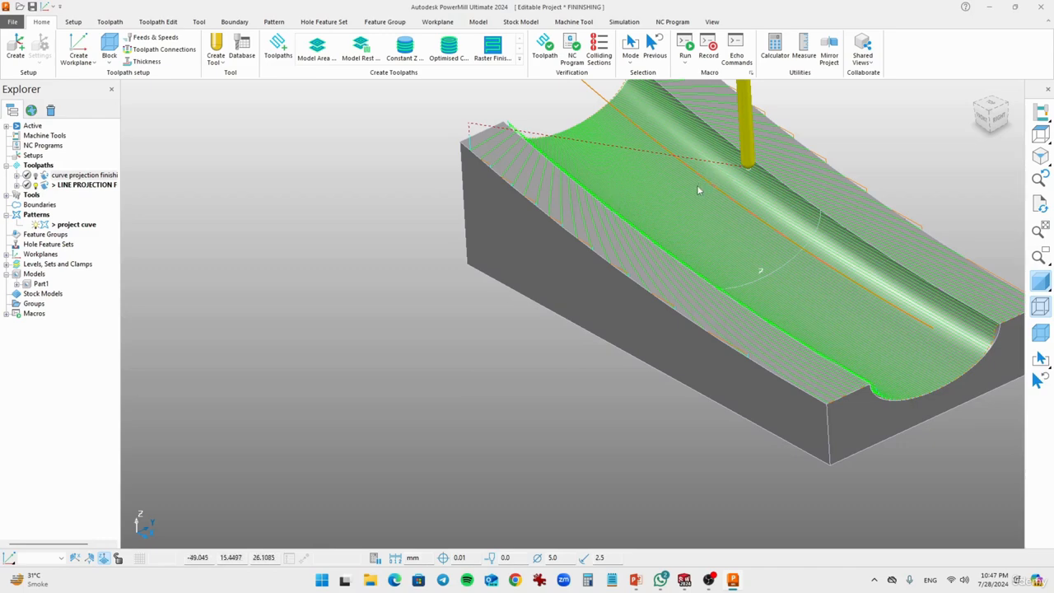
pyautogui.keyDown('shift'); pyautogui.moveTo(730, 208); pyautogui.dragTo(597, 313, button='middle'); pyautogui.keyUp('shift')
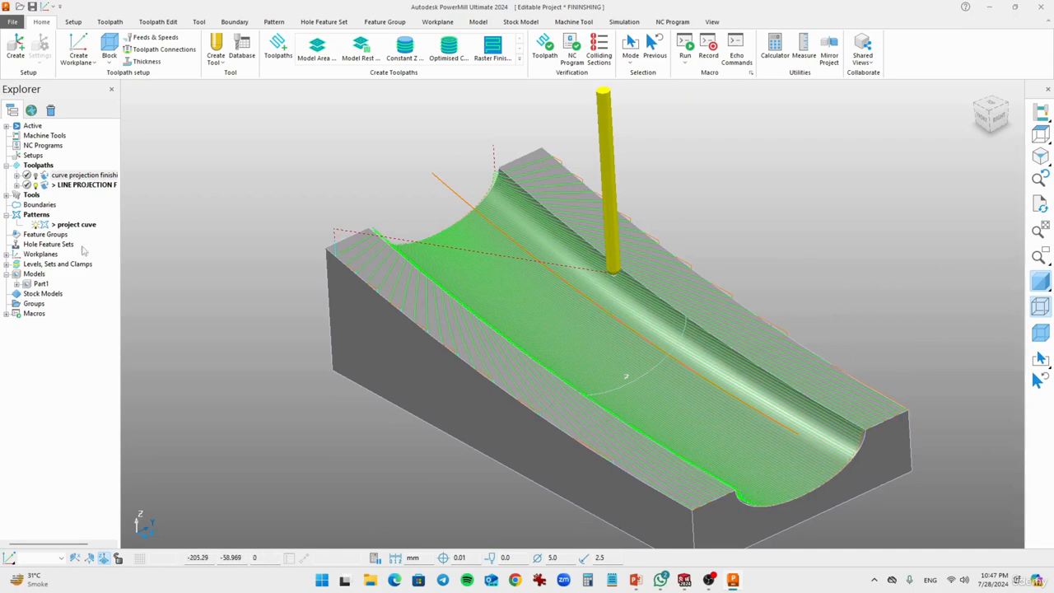
# Step: Reopen the line projection toolpath for editing and create a user-defined limit boundary named B1
pyautogui.rightClick(69, 185)
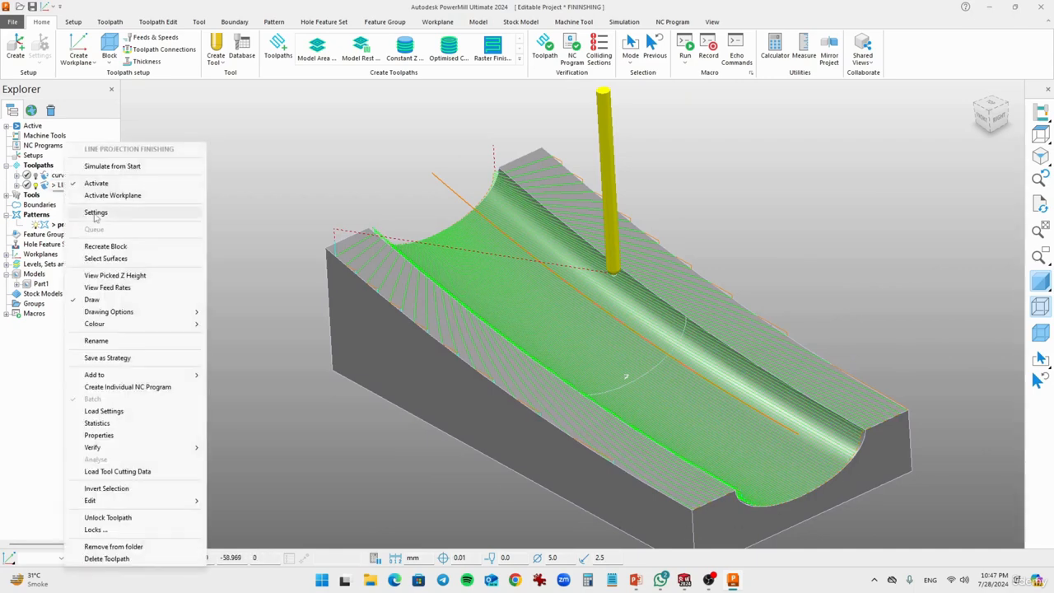
pyautogui.click(96, 213)
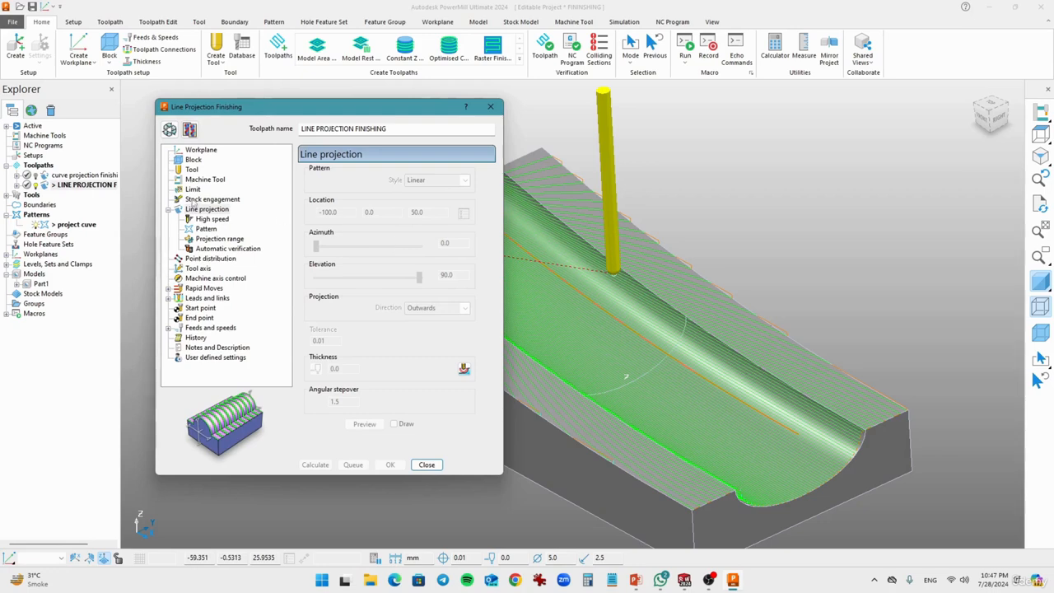
pyautogui.click(191, 190)
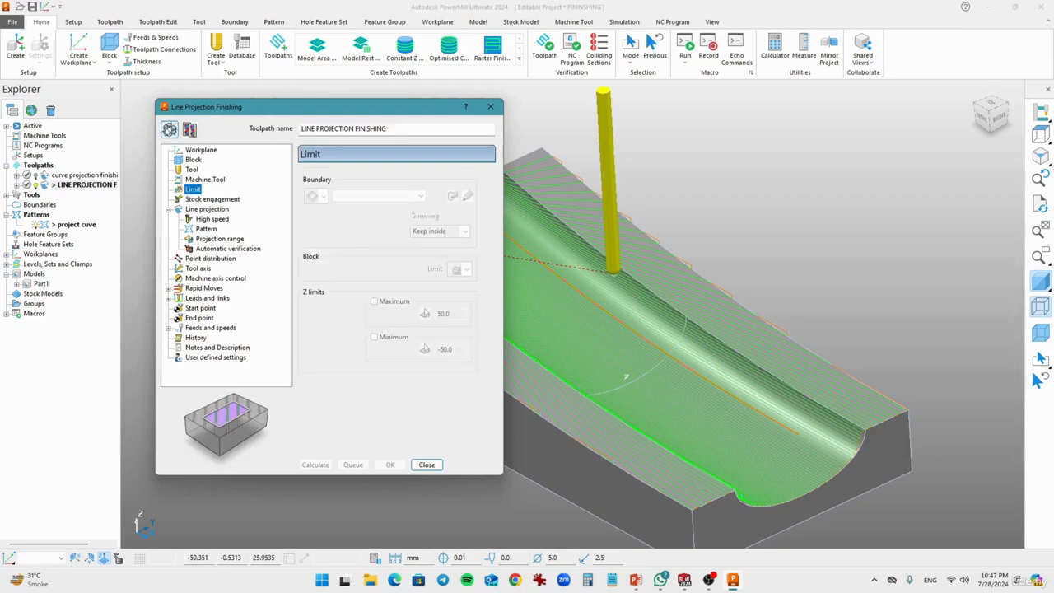
pyautogui.click(323, 196)
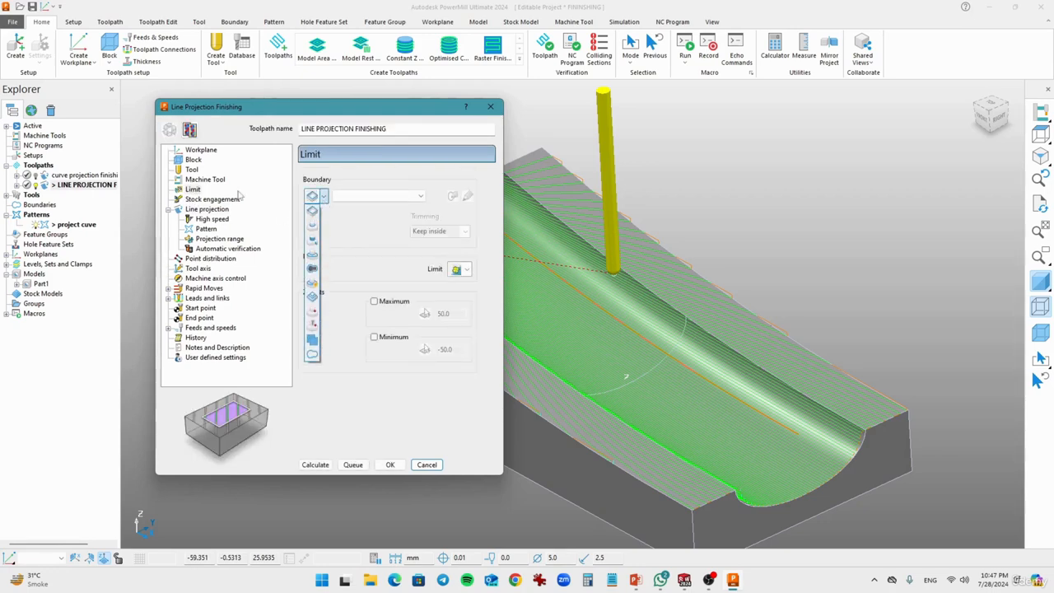
pyautogui.click(210, 194)
pyautogui.click(324, 198)
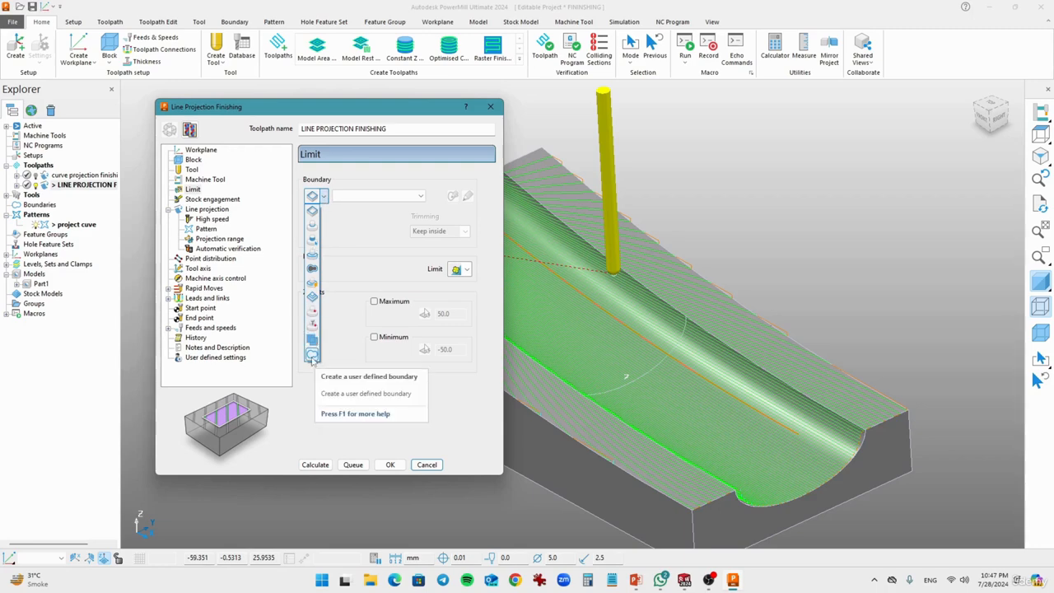
pyautogui.click(312, 356)
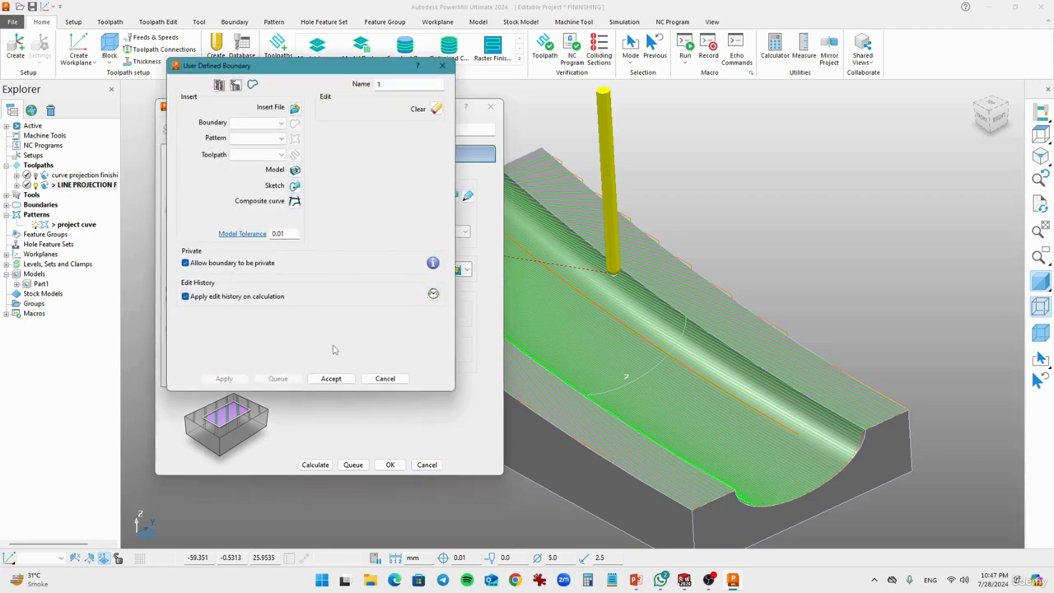
pyautogui.click(392, 86)
# Step: Build the boundary from a closed composite curve along the groove's four outer edges, and accept it
pyautogui.click(295, 201)
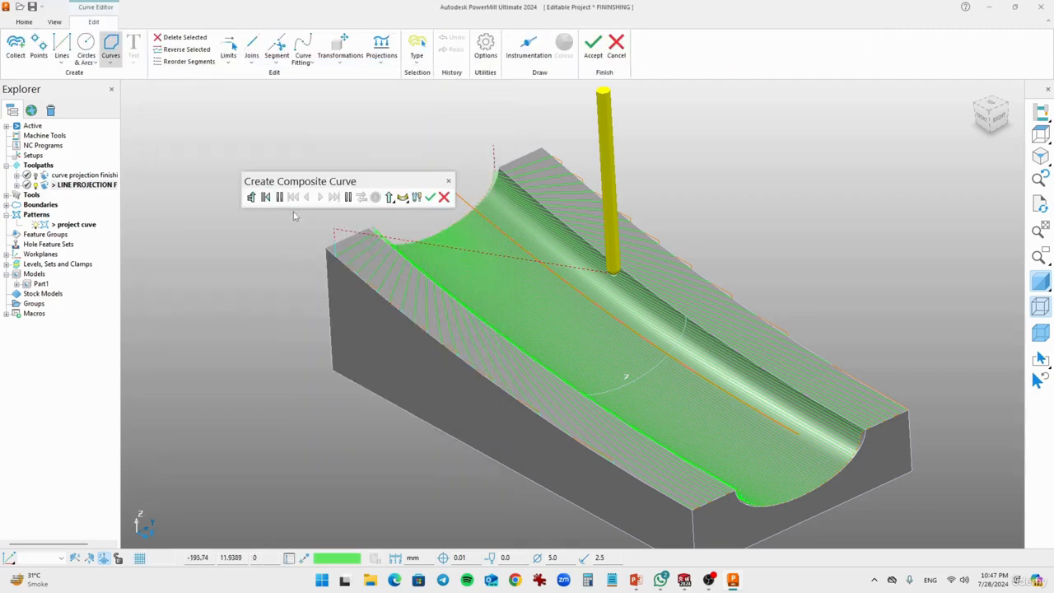
pyautogui.moveTo(383, 238); pyautogui.dragTo(433, 244, button='middle')
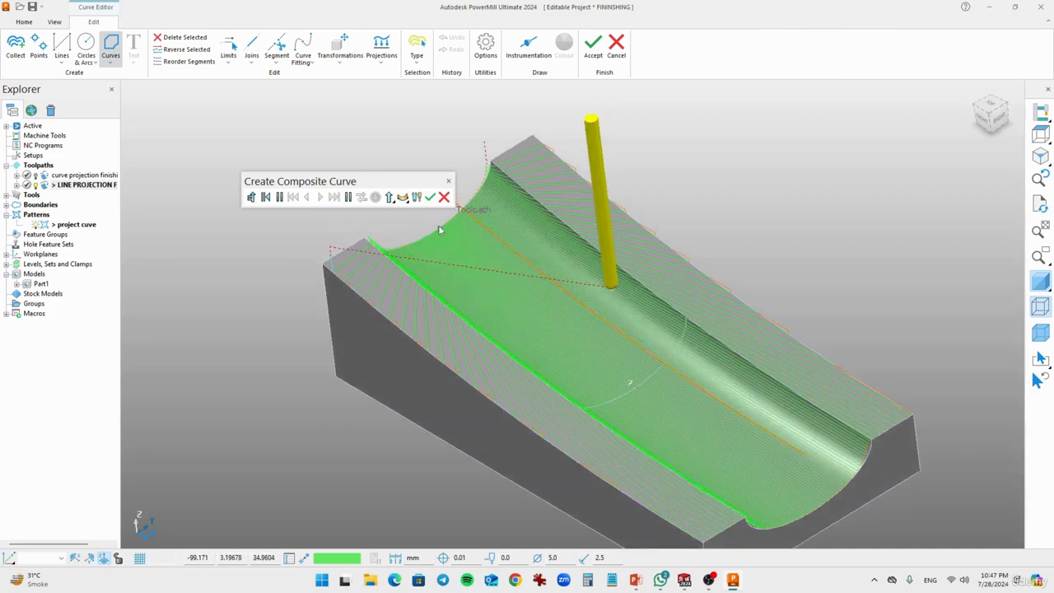
pyautogui.click(440, 230)
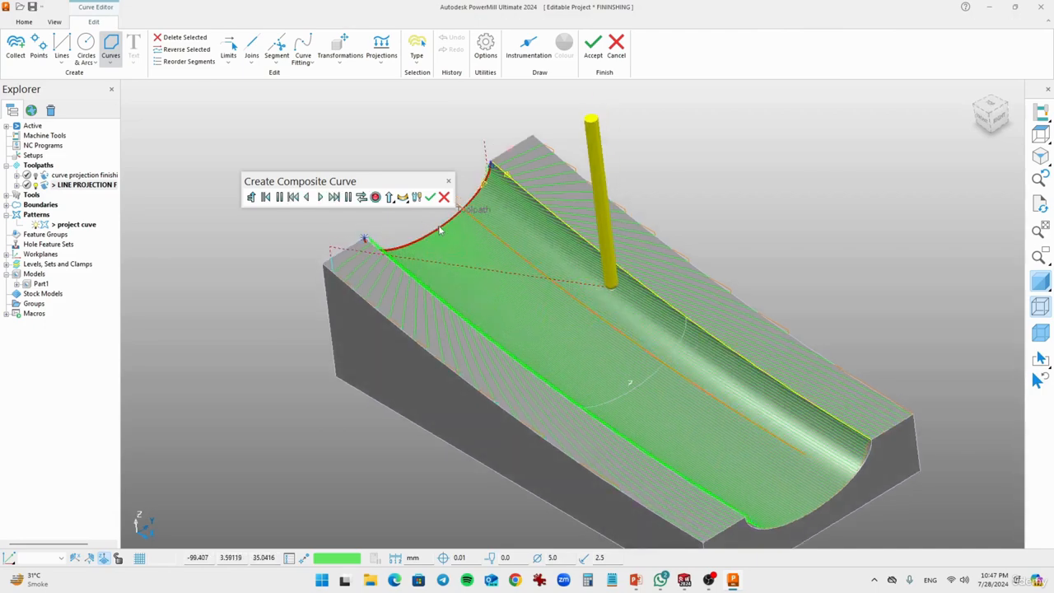
pyautogui.click(507, 180)
pyautogui.click(862, 467)
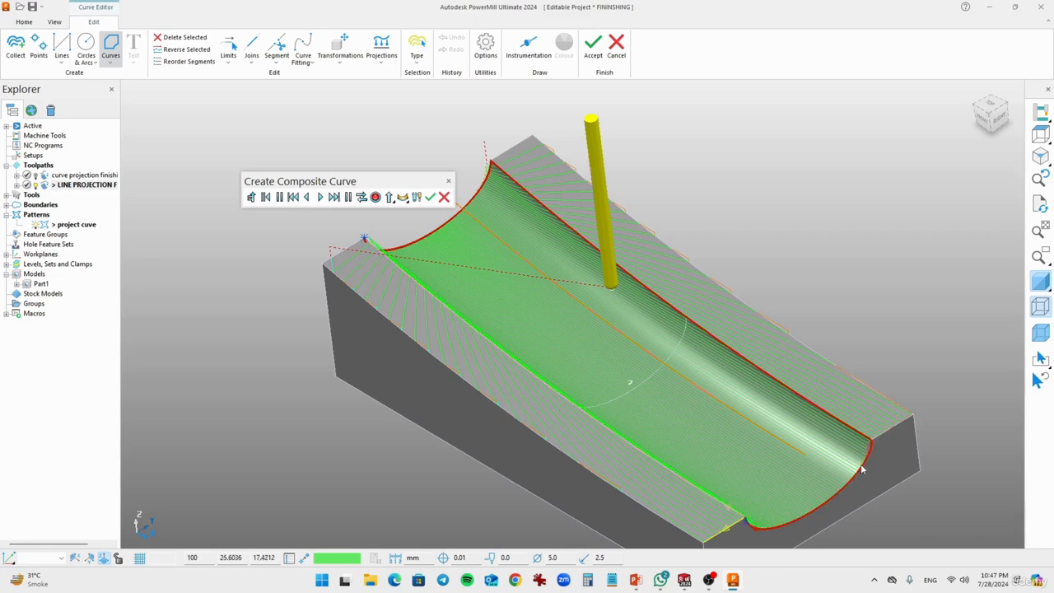
pyautogui.click(728, 512)
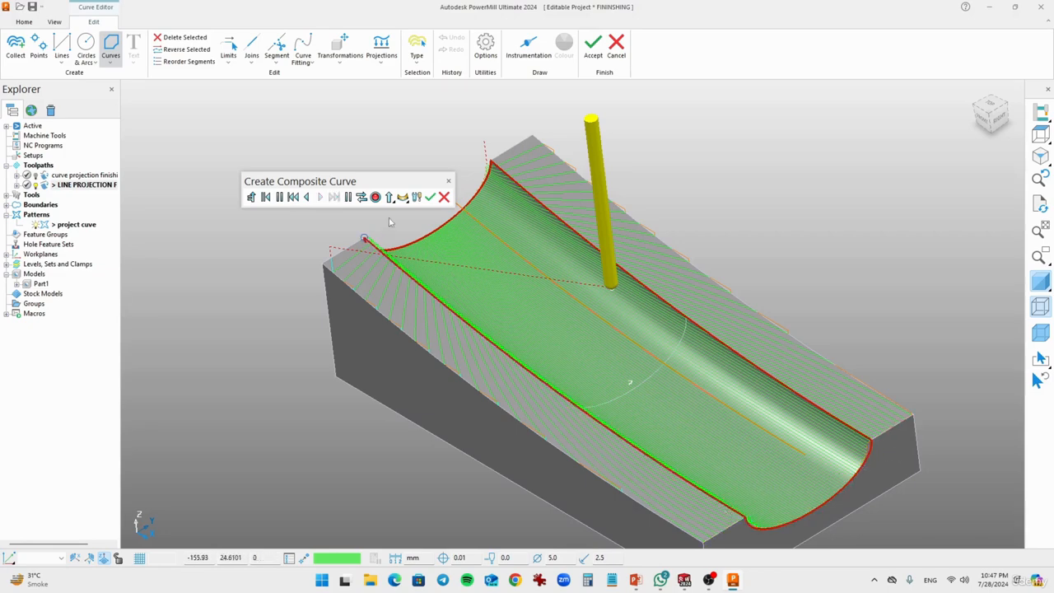
pyautogui.moveTo(728, 507); pyautogui.dragTo(372, 228, button='middle')
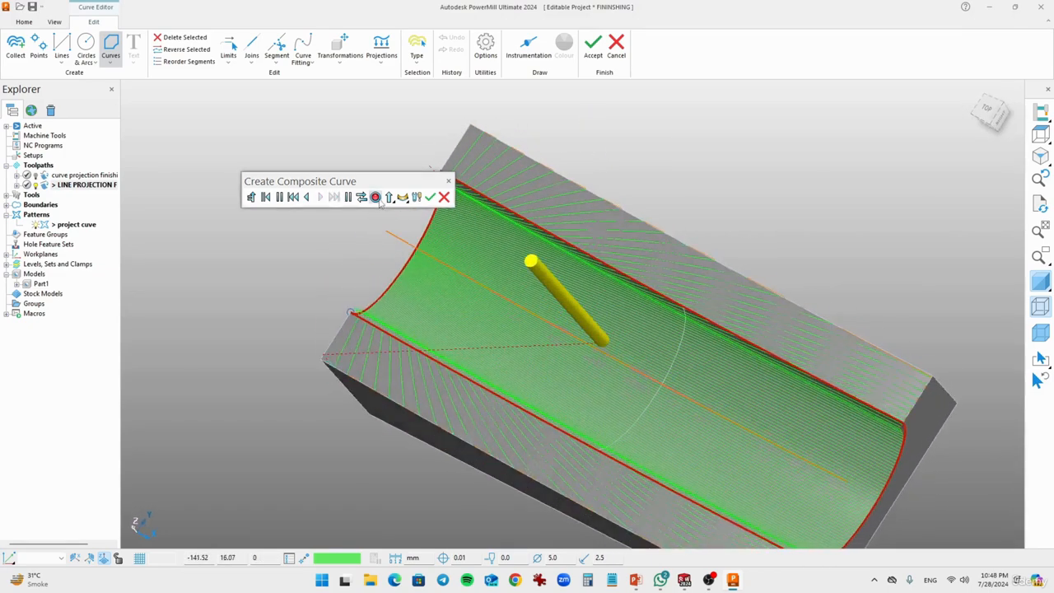
pyautogui.click(430, 197)
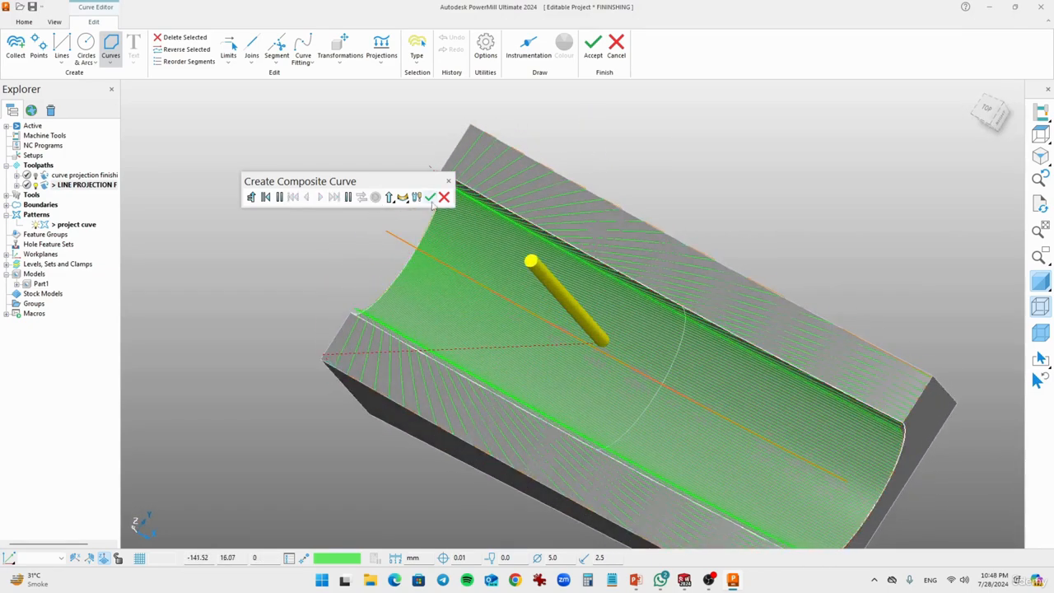
pyautogui.click(593, 49)
pyautogui.click(322, 379)
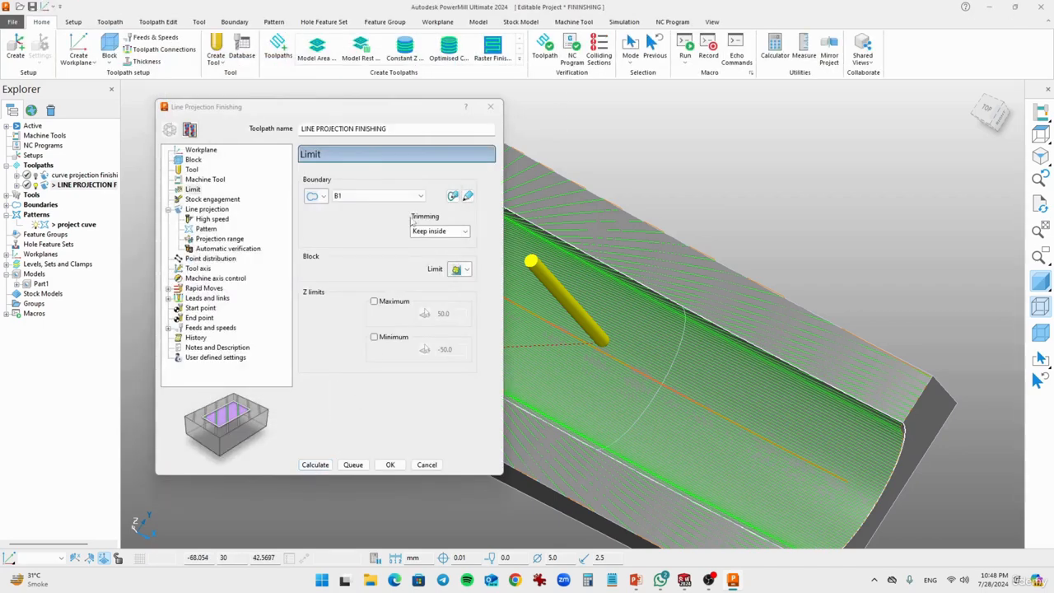
# Step: Recalculate the toolpath with boundary B1 trimmed to keep inside, and inspect the passes in the groove
pyautogui.moveTo(529, 358); pyautogui.dragTo(591, 321, button='middle')
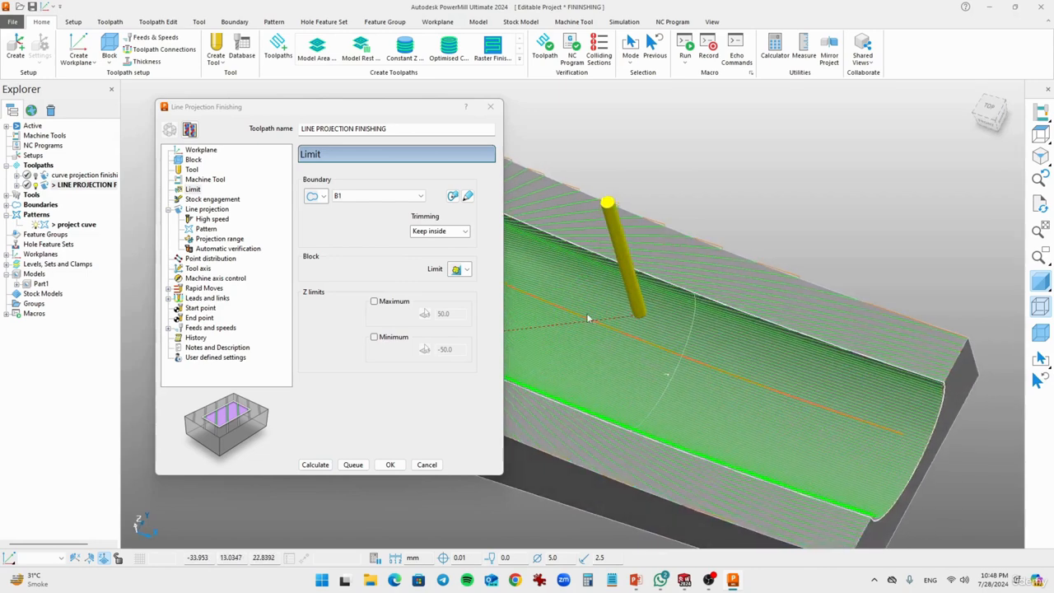
pyautogui.click(322, 464)
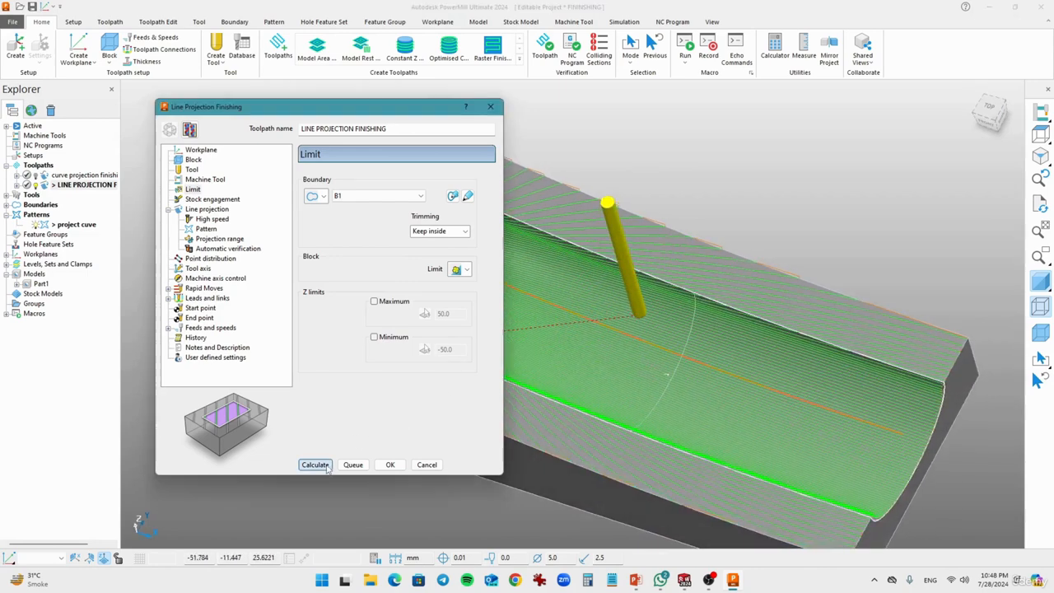
pyautogui.moveTo(543, 437); pyautogui.dragTo(652, 273, button='middle')
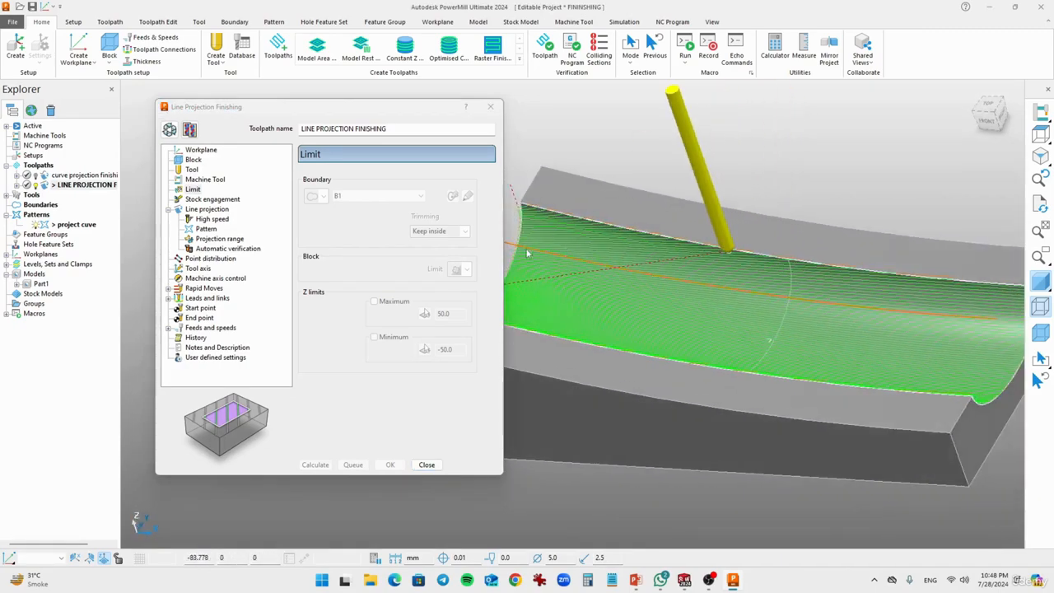
# Step: Close the toolpath settings and simulate the LINE PROJECTION FINISHING toolpath to the end, watching the tool along the groove from several angles
pyautogui.click(427, 466)
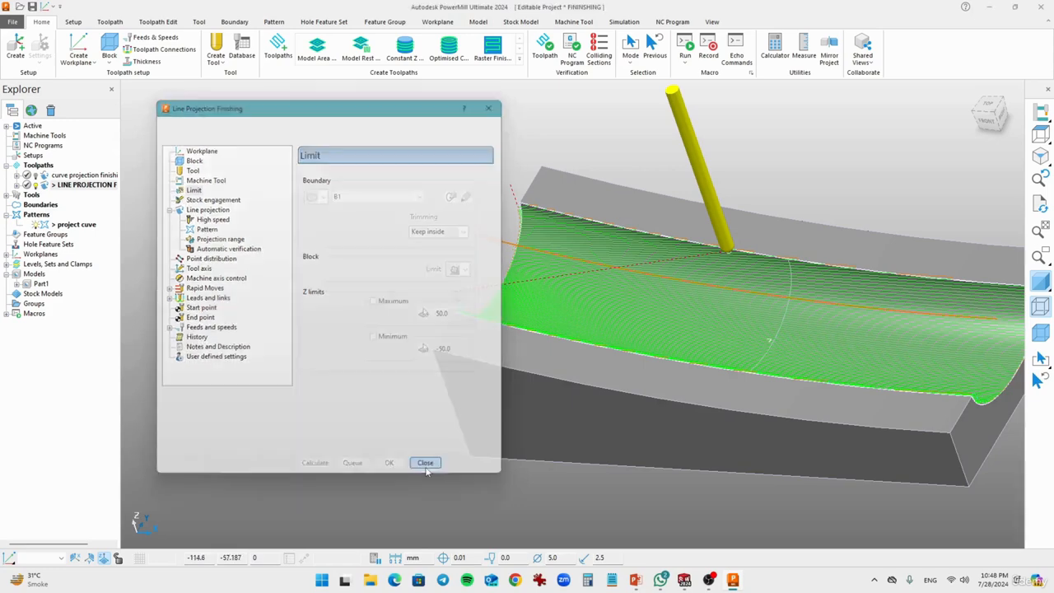
pyautogui.click(631, 25)
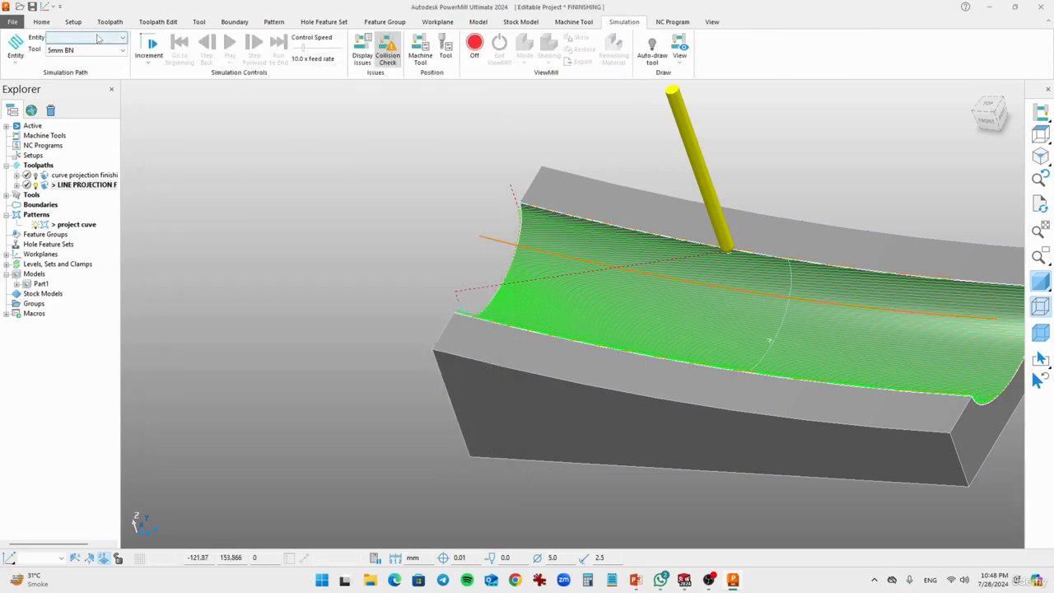
pyautogui.click(100, 38)
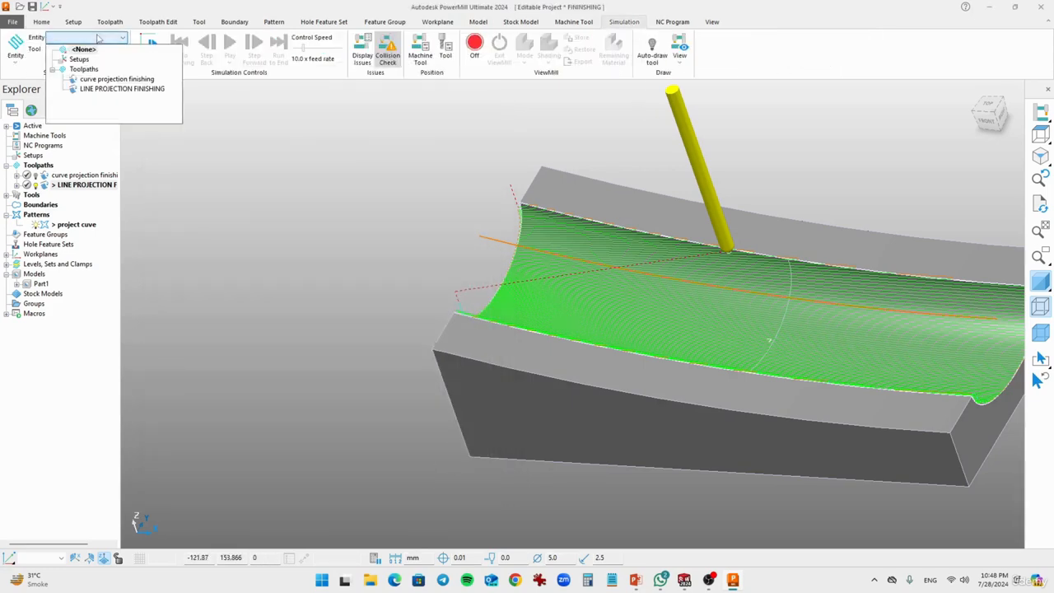
pyautogui.click(98, 88)
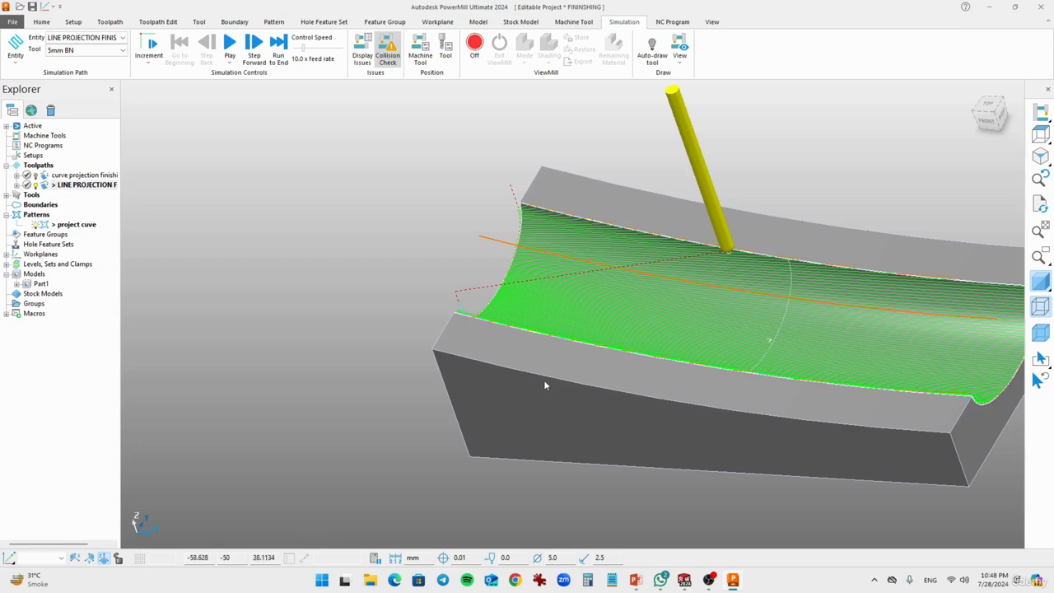
pyautogui.keyDown('shift'); pyautogui.moveTo(543, 379); pyautogui.dragTo(349, 347, button='middle'); pyautogui.keyUp('shift')
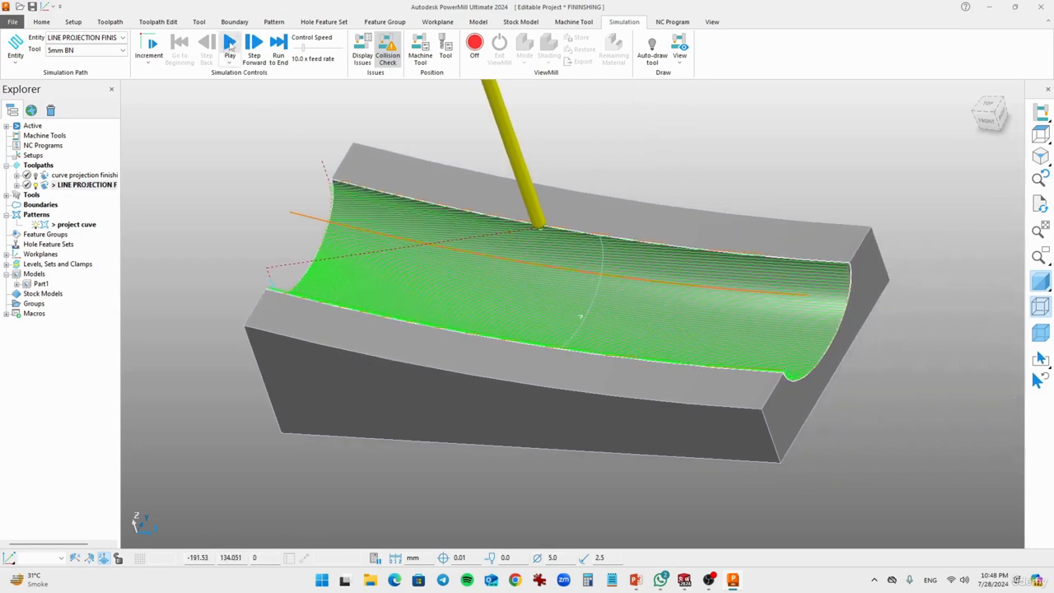
pyautogui.click(230, 44)
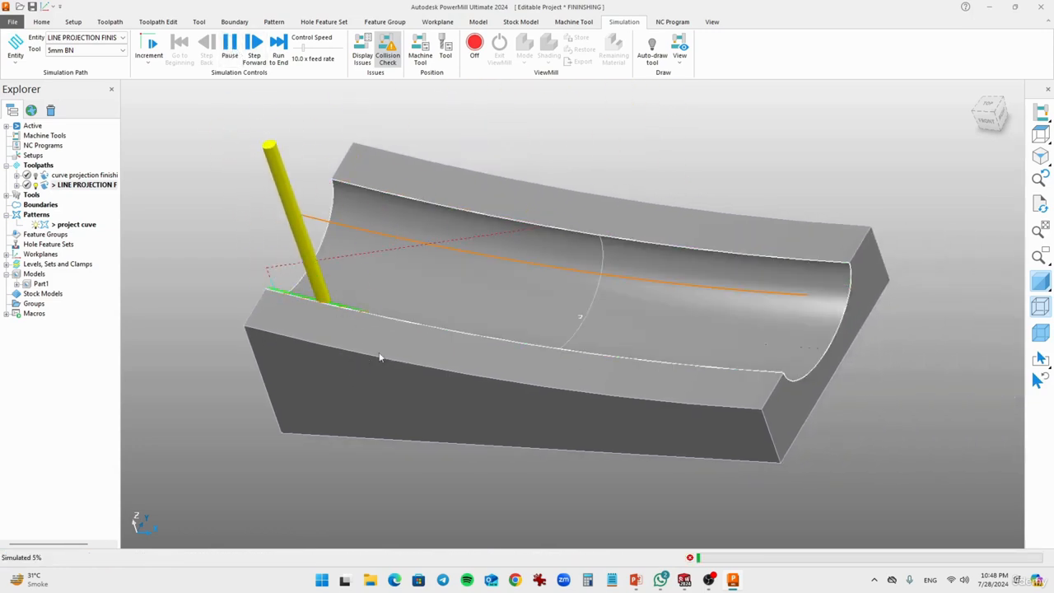
pyautogui.moveTo(470, 349); pyautogui.dragTo(500, 435, button='middle')
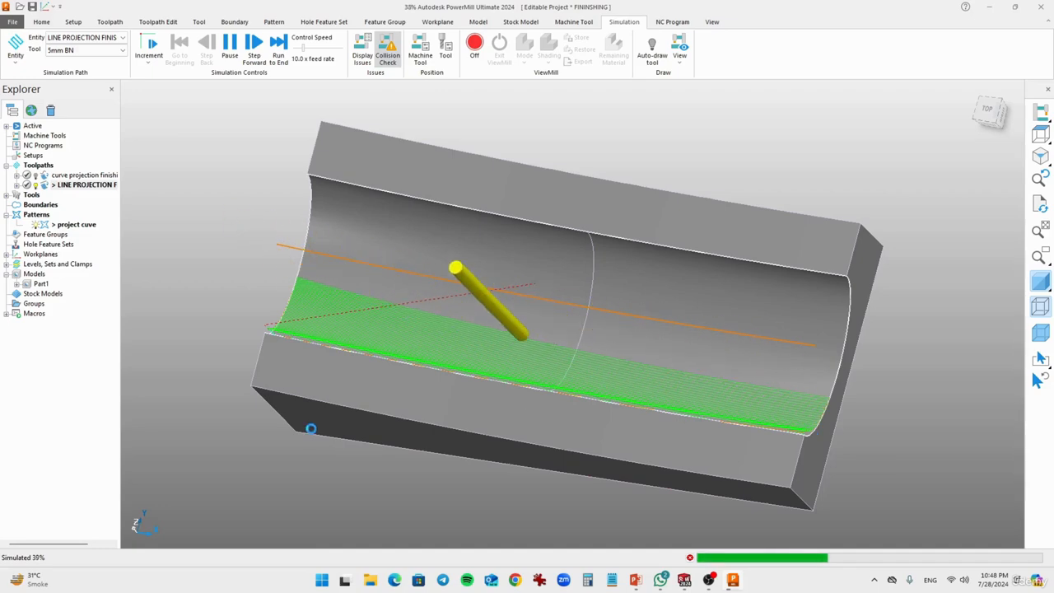
pyautogui.moveTo(308, 428); pyautogui.dragTo(486, 299, button='middle')
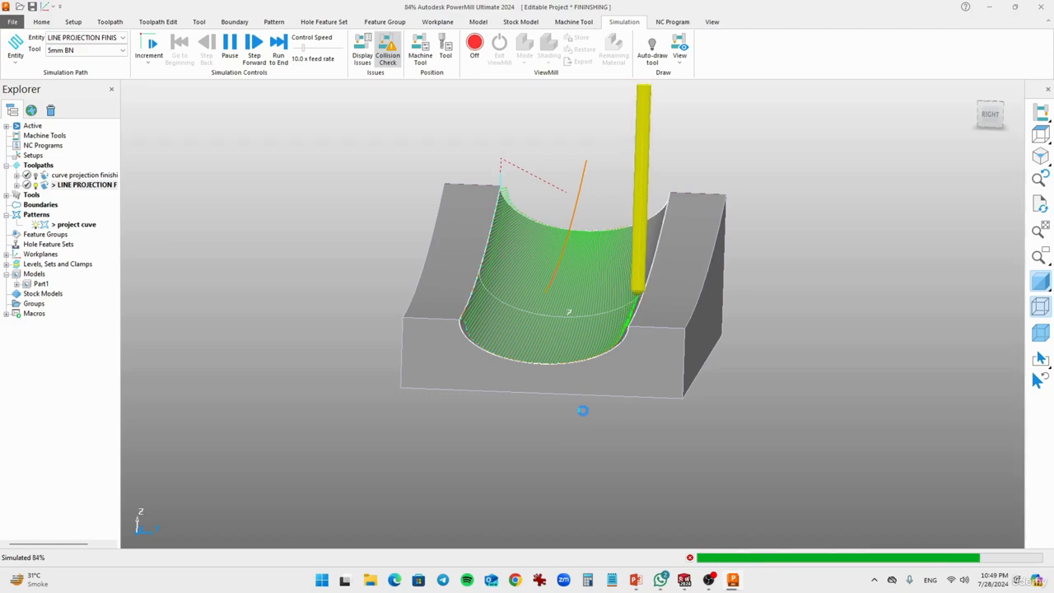
pyautogui.moveTo(611, 386); pyautogui.dragTo(670, 355, button='middle')
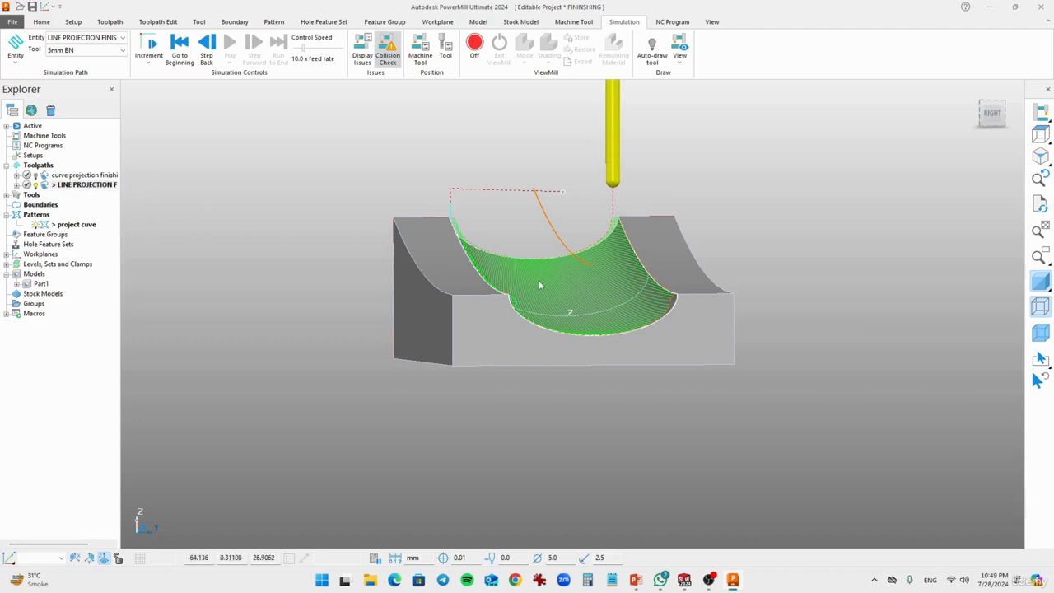
pyautogui.moveTo(533, 267); pyautogui.dragTo(559, 320, button='middle')
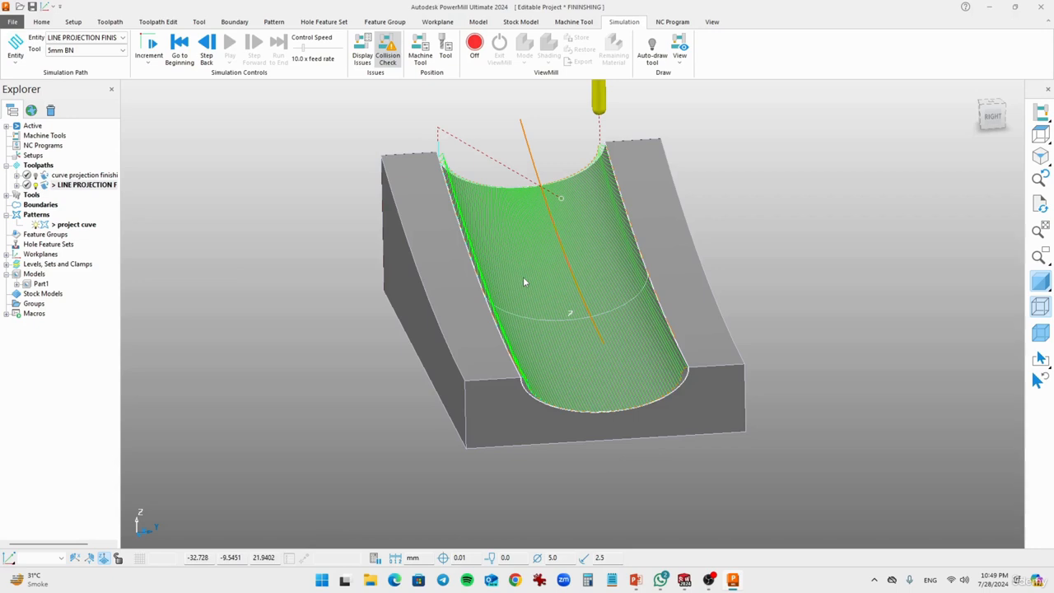
# Step: Reopen the line projection toolpath for editing and review the available pattern styles, keeping Linear
pyautogui.rightClick(100, 184)
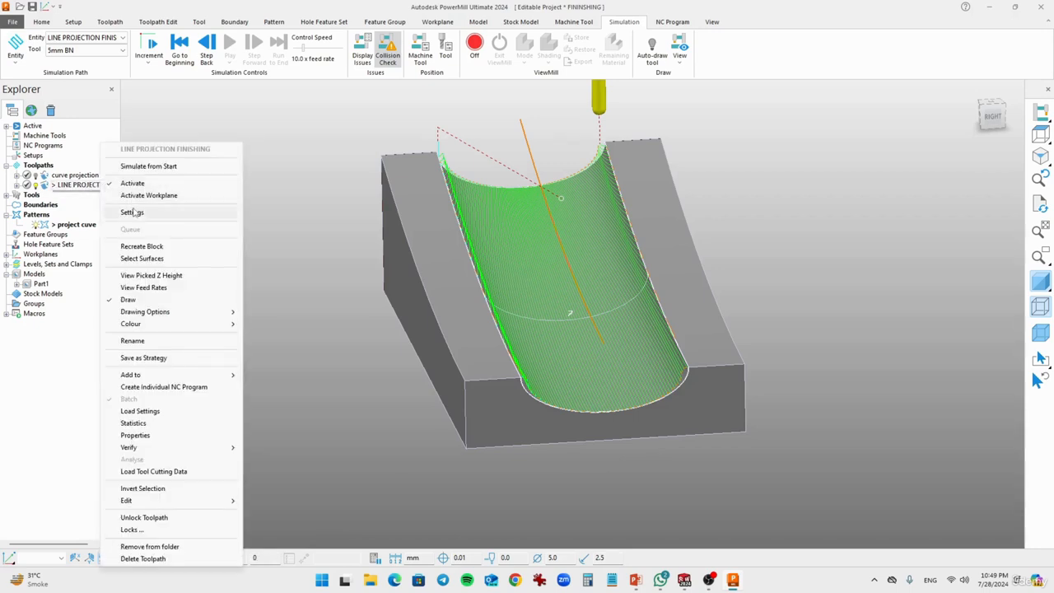
pyautogui.click(132, 213)
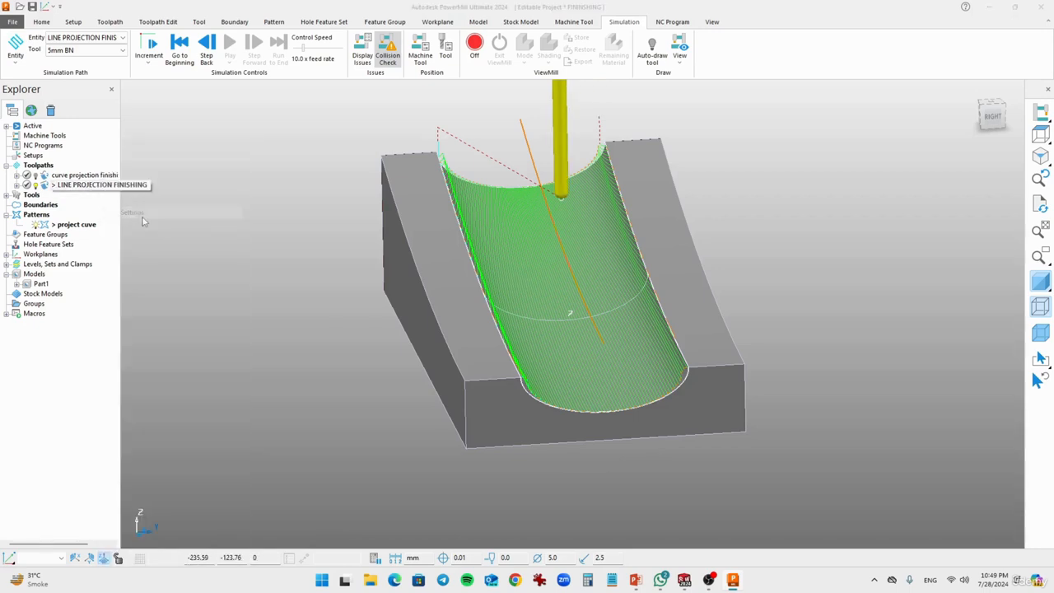
pyautogui.click(170, 130)
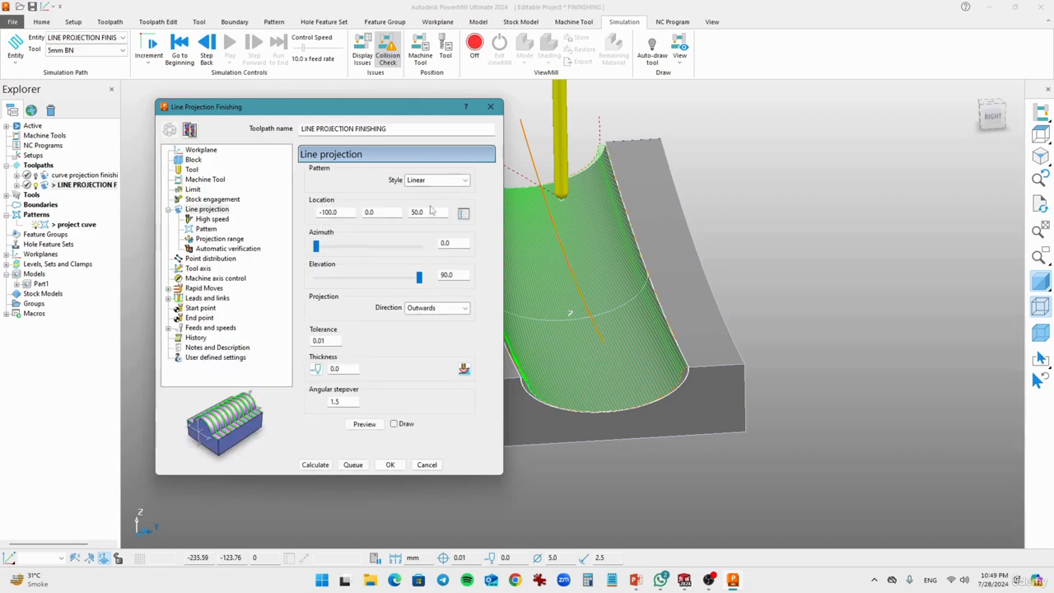
pyautogui.moveTo(577, 321); pyautogui.dragTo(656, 359, button='middle')
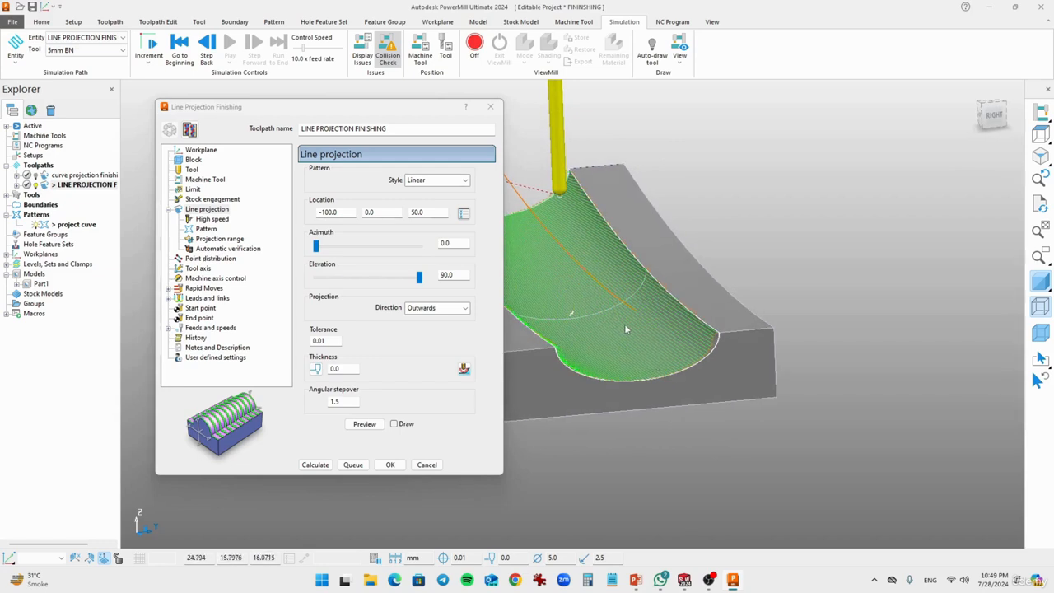
pyautogui.moveTo(562, 301); pyautogui.dragTo(656, 314, button='middle')
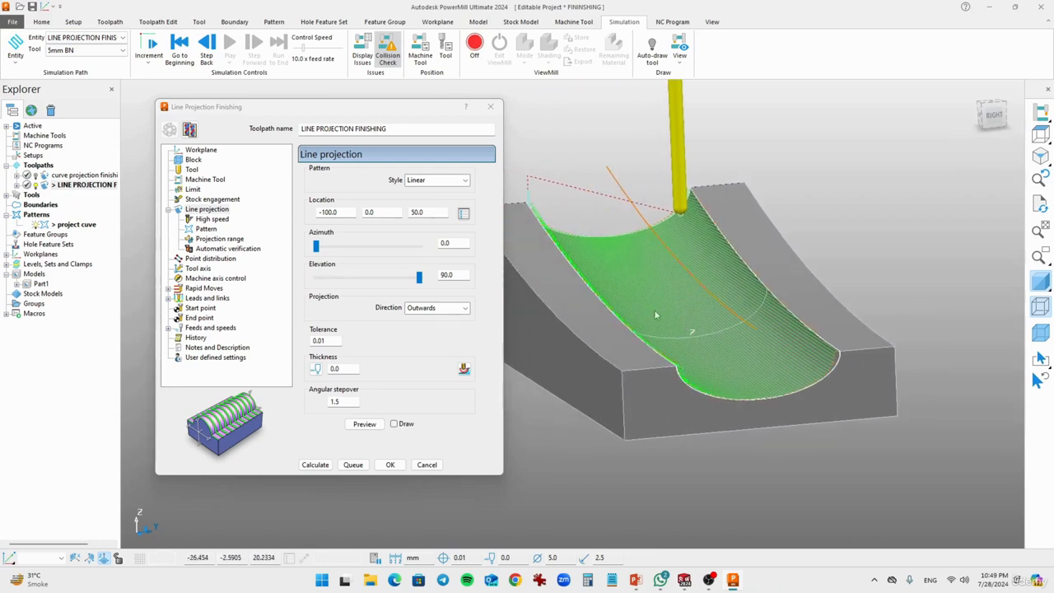
pyautogui.click(422, 182)
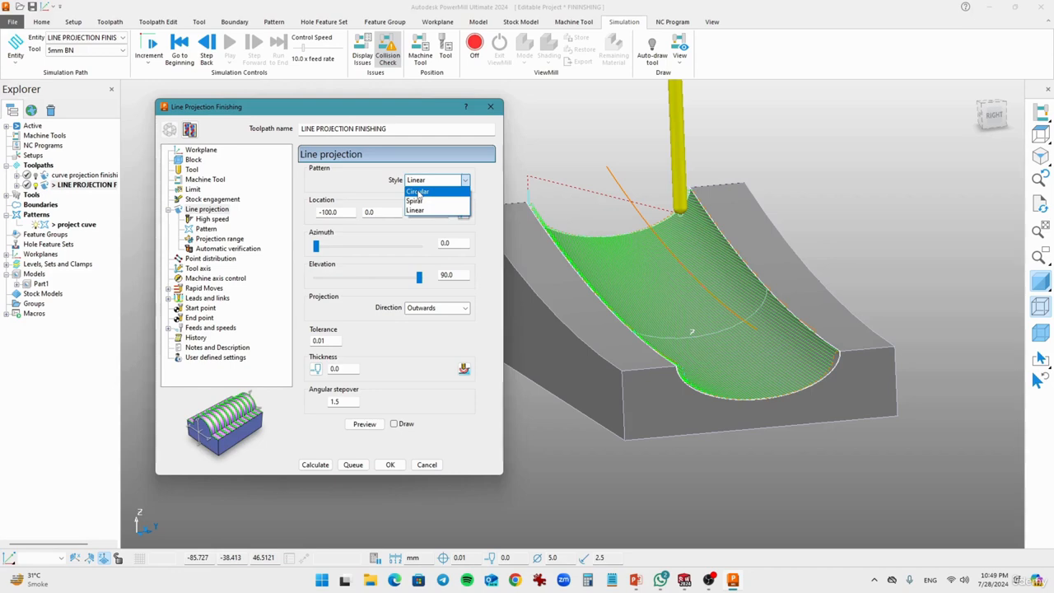
pyautogui.click(338, 179)
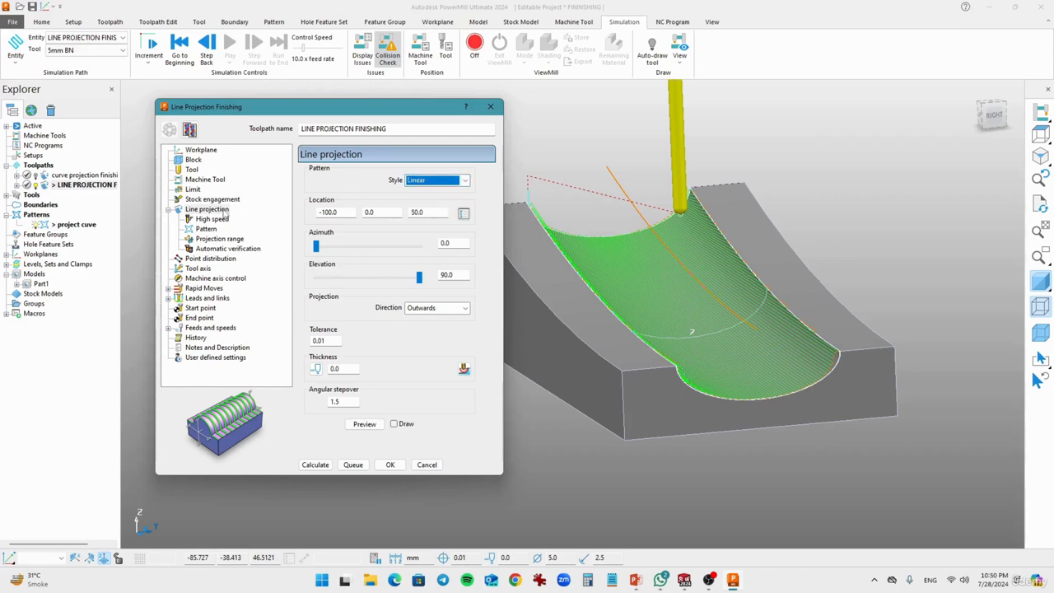
# Step: Review the machine axis control's proposed orientation options and the tool axis options, keeping Free and Vertical
pyautogui.click(212, 280)
pyautogui.click(349, 203)
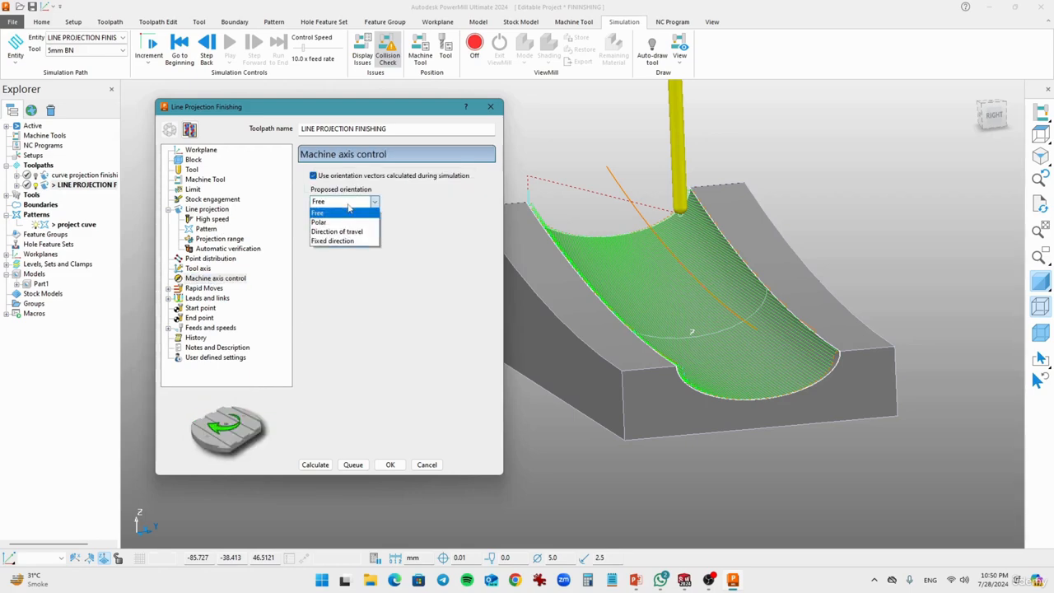
pyautogui.click(349, 205)
pyautogui.click(198, 270)
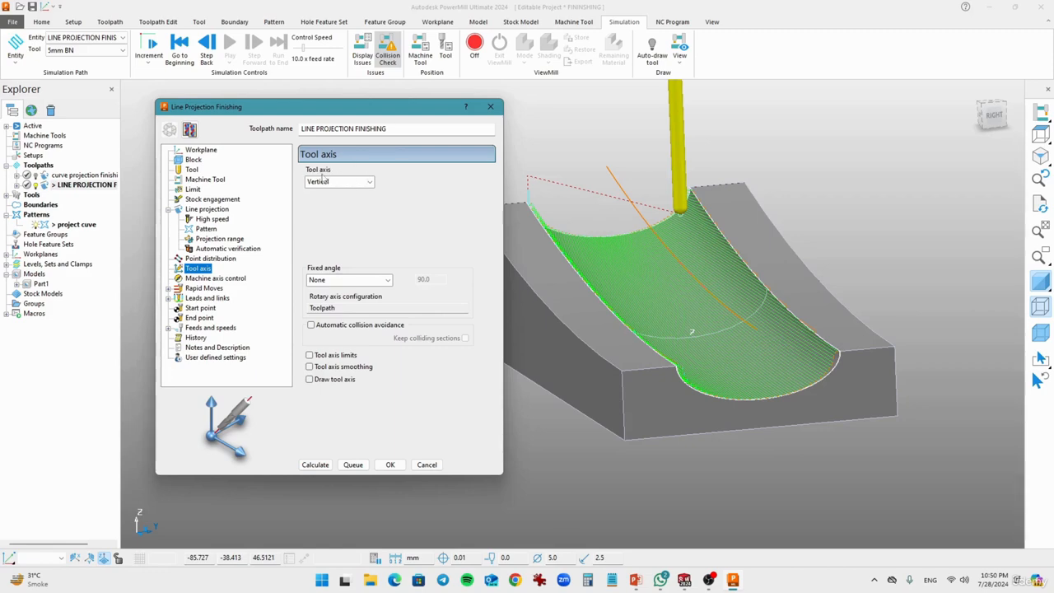
pyautogui.click(363, 187)
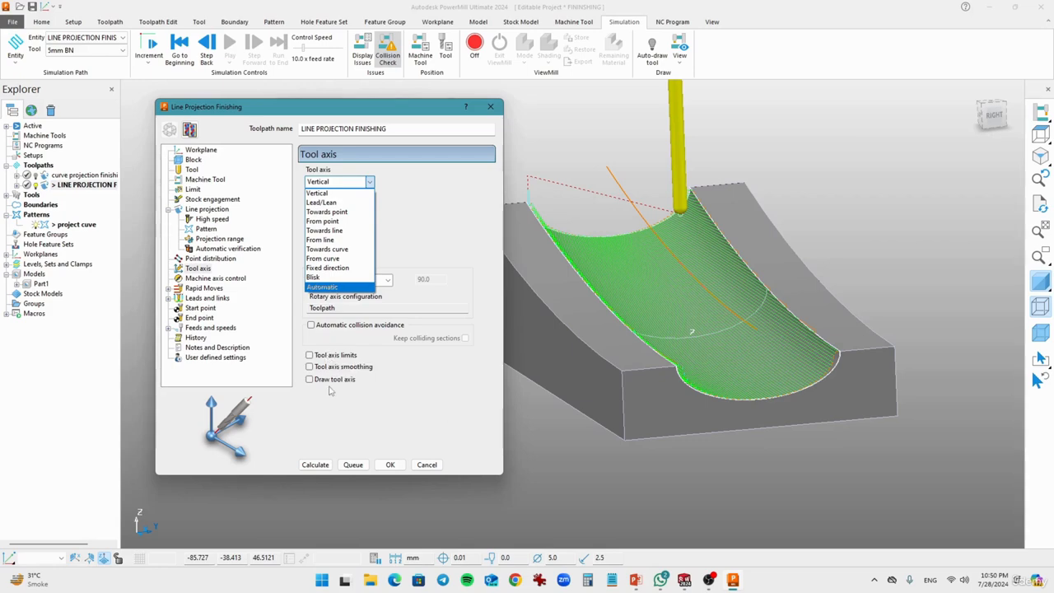
pyautogui.click(415, 242)
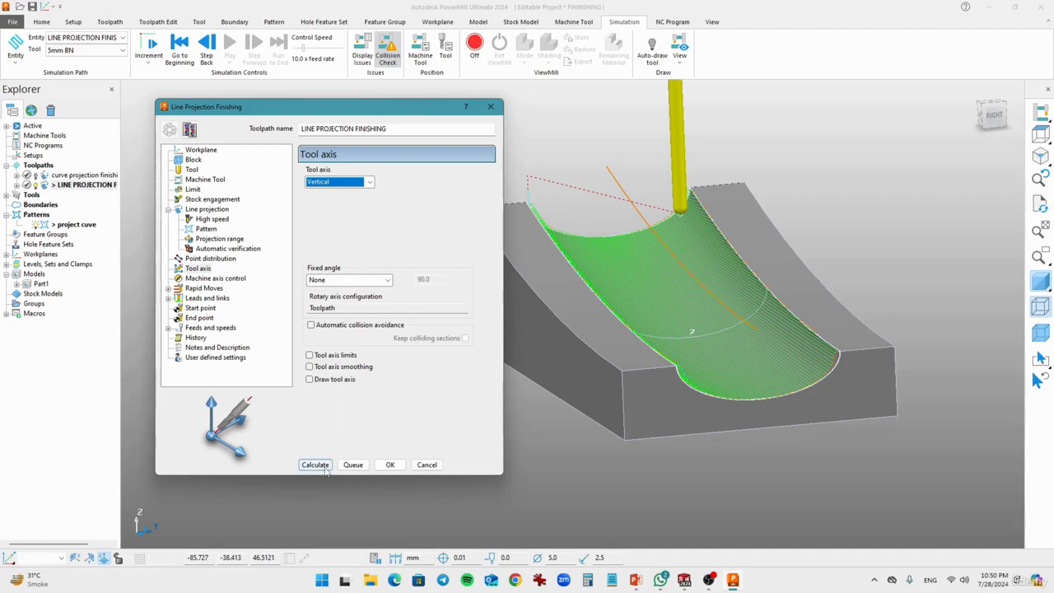
# Step: Accept the line projection settings and inspect the finished passes along the groove from several angles
pyautogui.click(390, 464)
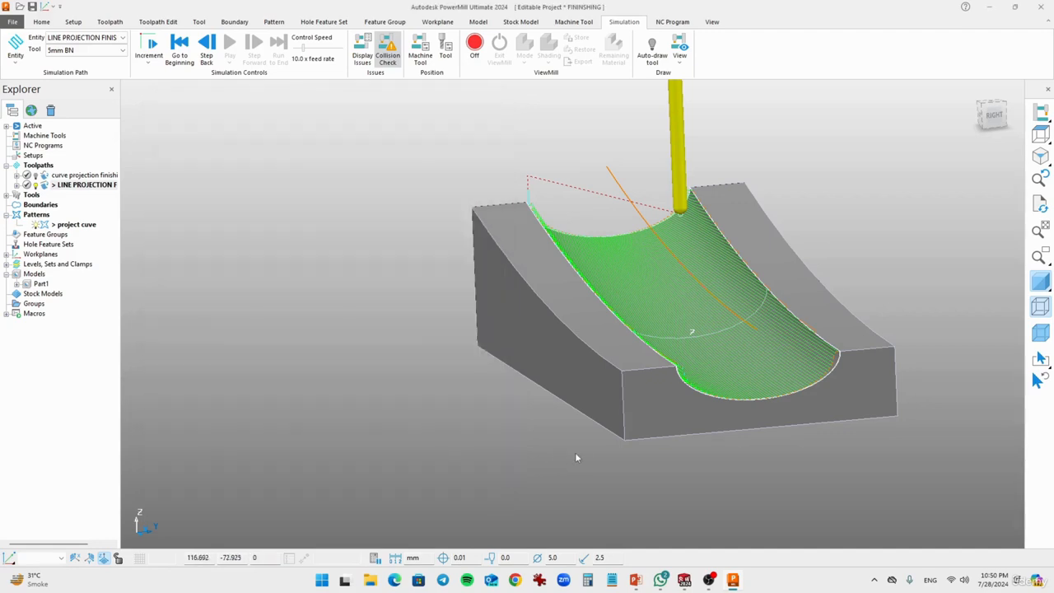
pyautogui.moveTo(577, 448); pyautogui.dragTo(370, 440, button='middle')
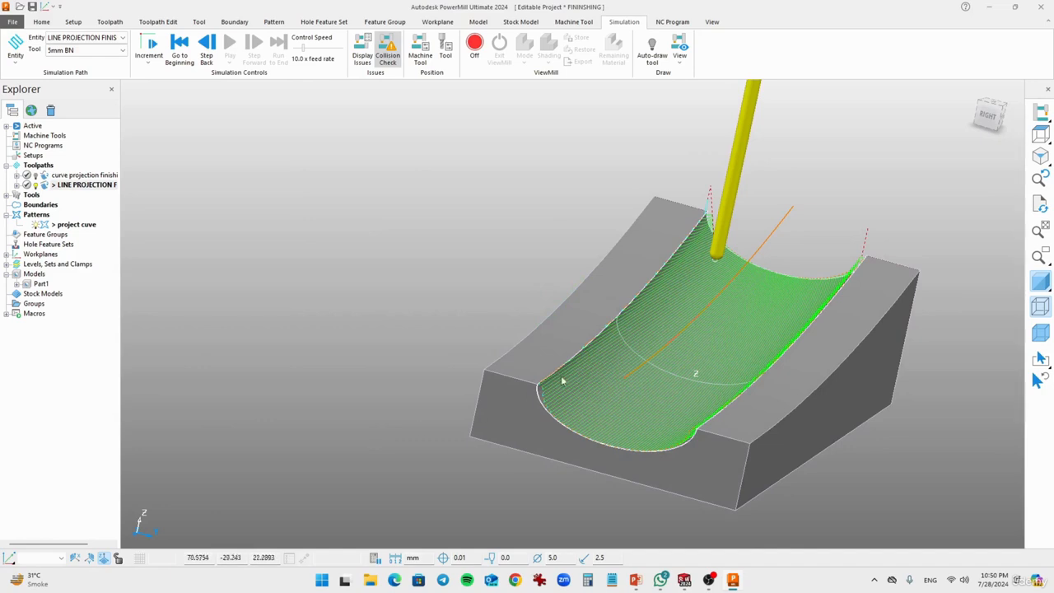
pyautogui.keyDown('shift'); pyautogui.moveTo(688, 378); pyautogui.dragTo(498, 347, button='middle'); pyautogui.keyUp('shift')
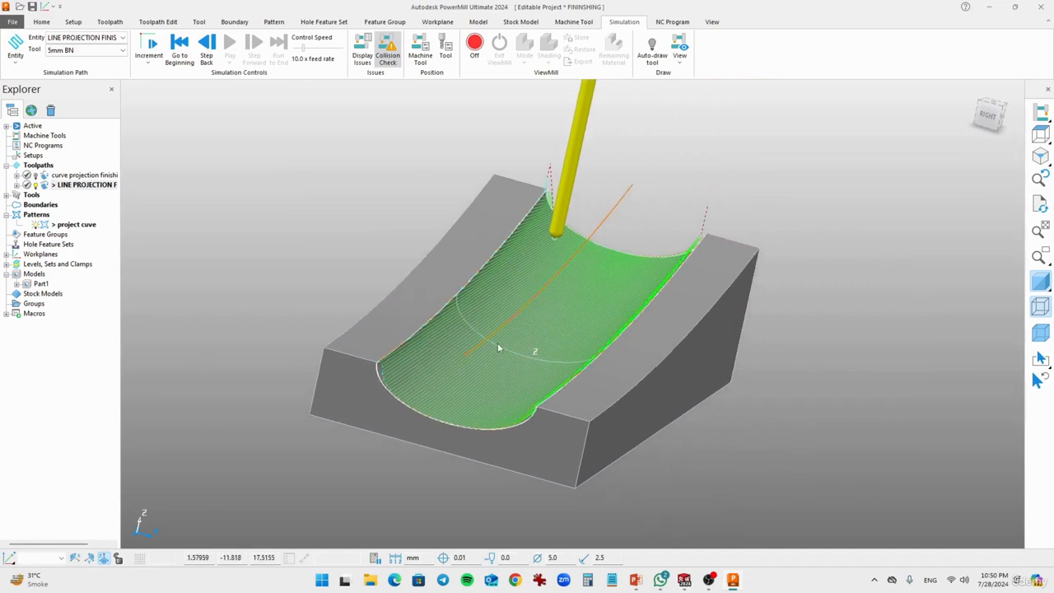
pyautogui.moveTo(663, 364); pyautogui.dragTo(483, 370, button='middle')
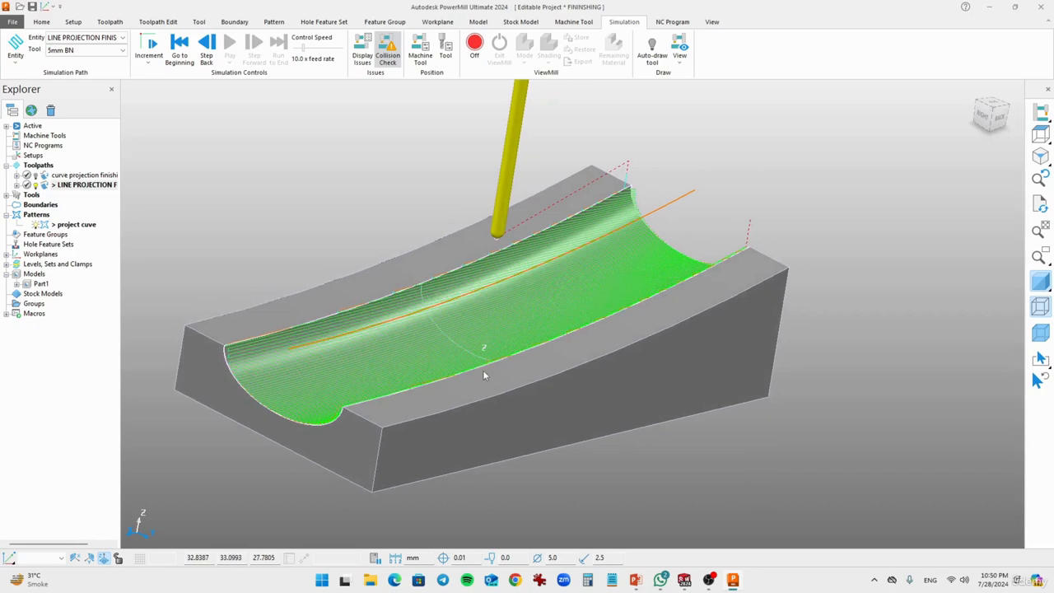